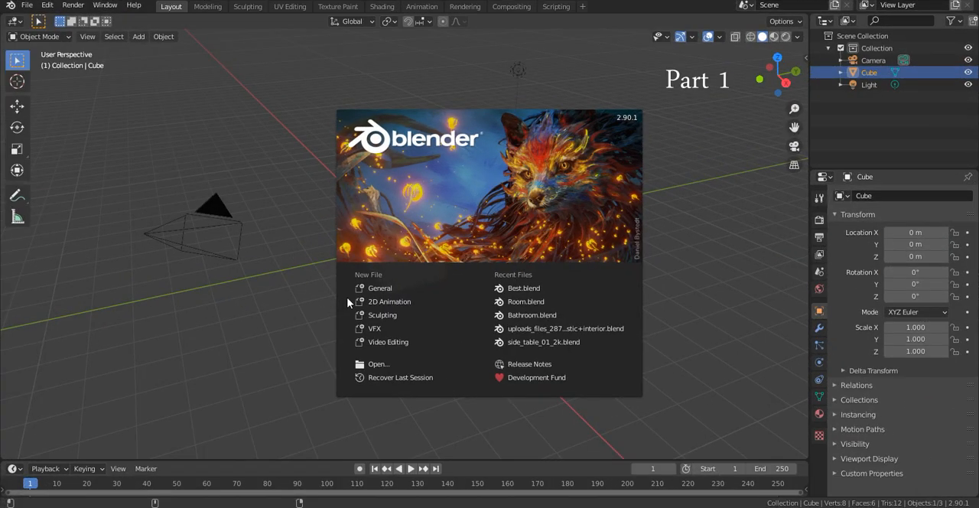
- Delete all the default objects, including the cube, camera and light, from the scene
left_click(359, 288)
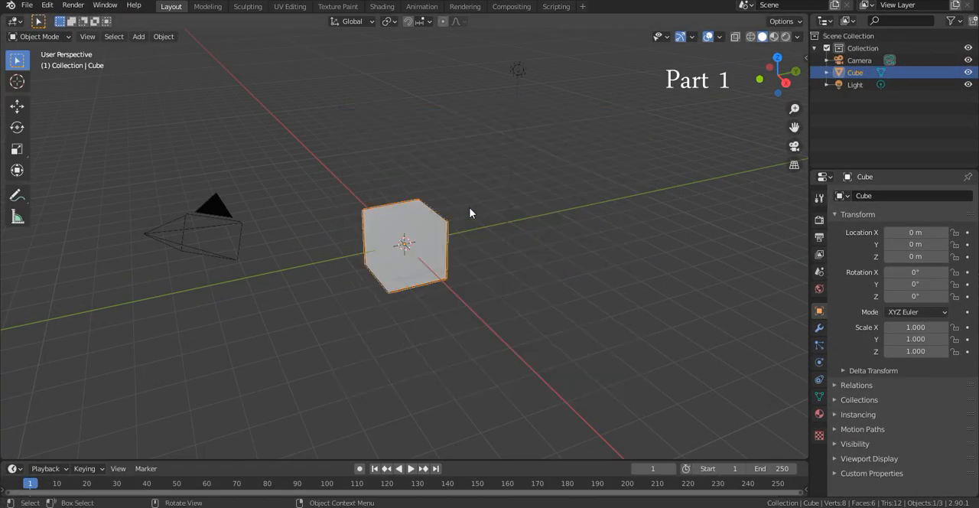
key("a")
key("x")
left_click(470, 209)
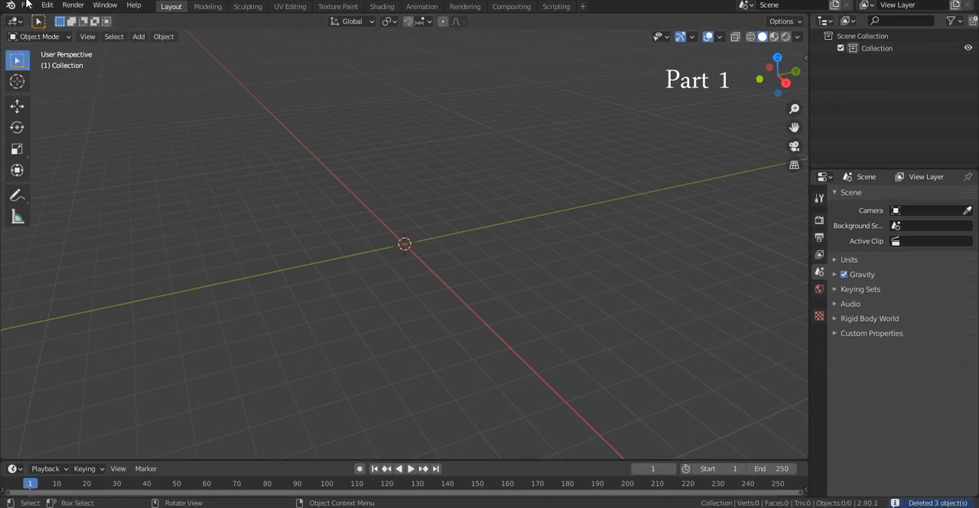
- Import the Blenderverse.dae human figure into the scene as a Collada file
left_click(29, 6)
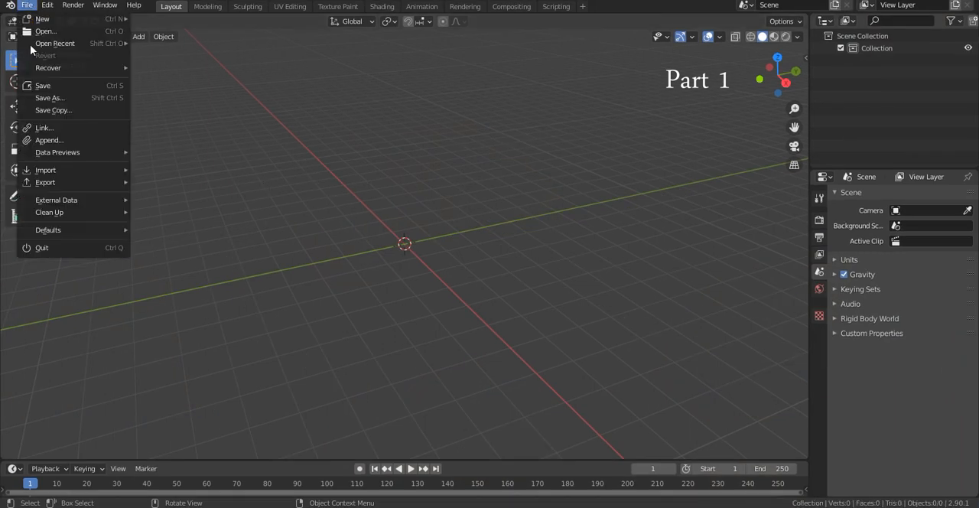
mouse_move(55, 181)
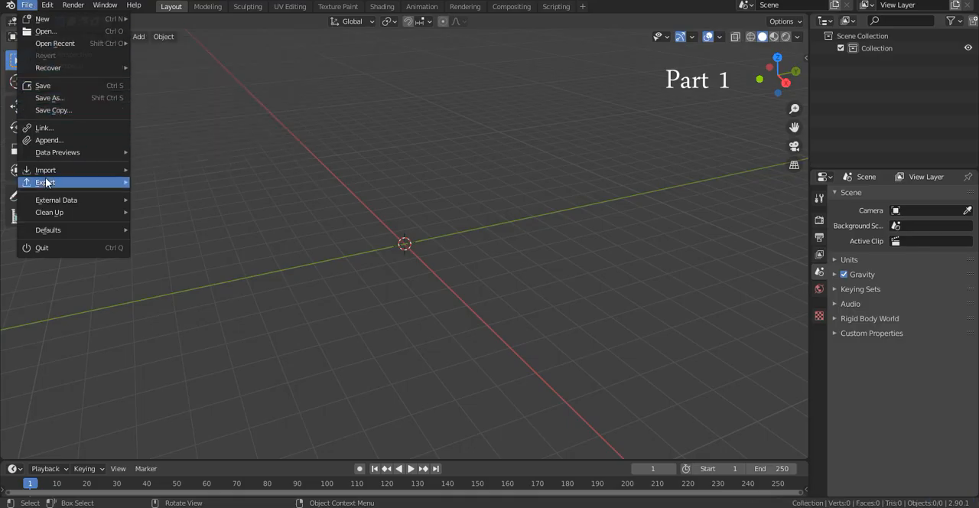
mouse_move(70, 168)
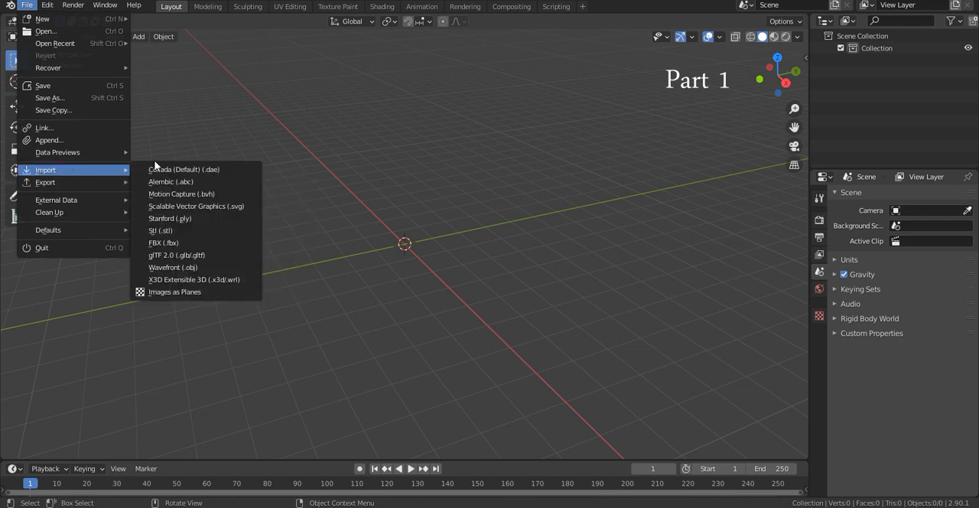
left_click(177, 170)
left_click(390, 167)
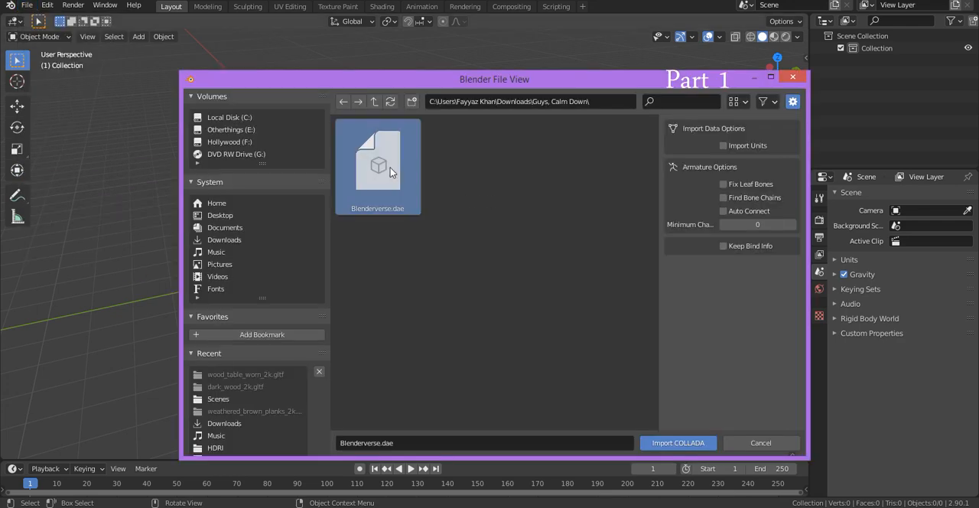
double_click(390, 157)
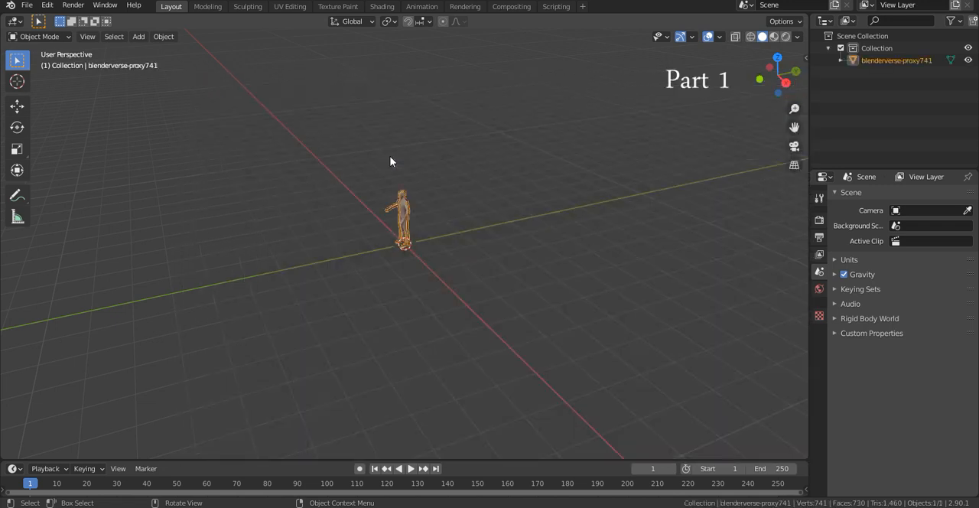
- Add a cube mesh at the world origin, around the human figure
key("KP_Decimal")
middle_click_drag(439, 197, 471, 211)
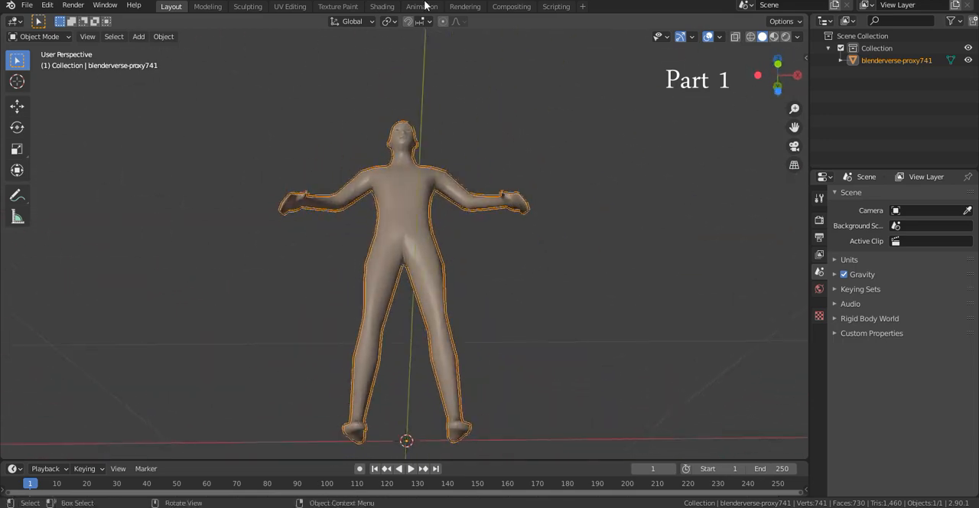
key("grave")
middle_click_drag(430, 104, 435, 147)
scroll(435, 147, "up", 7)
mouse_move(467, 243)
middle_mouse_down("shift")
mouse_move(471, 256)
mouse_move(512, 153)
mouse_move(503, 214)
mouse_move(448, 153)
middle_mouse_up("shift")
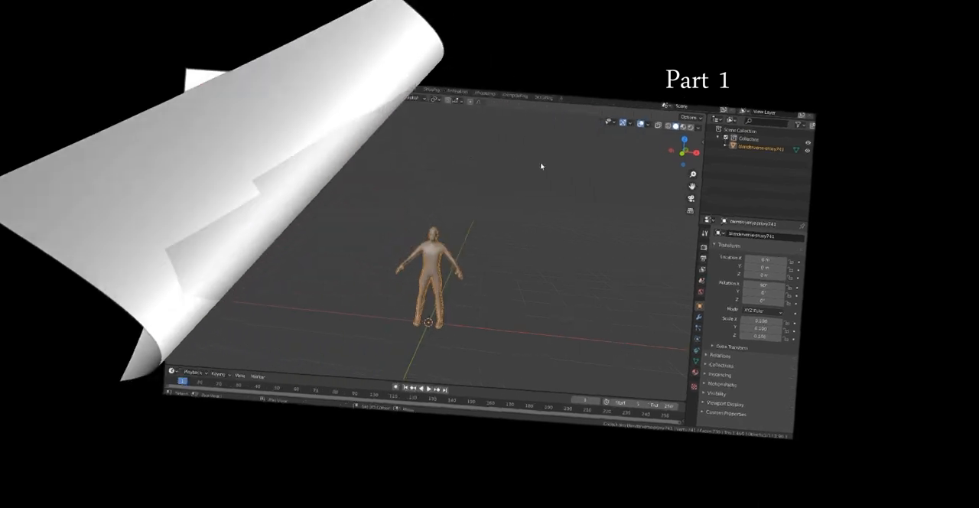
key("shift+a")
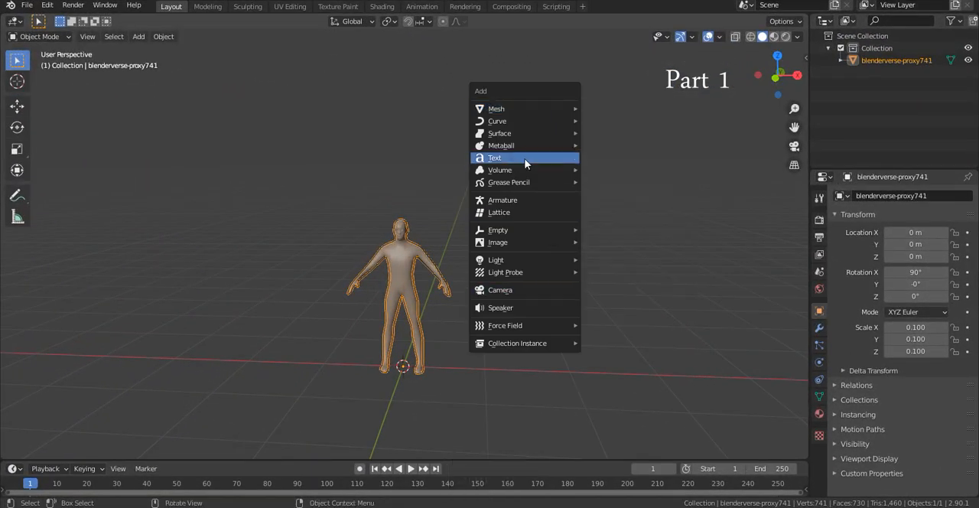
mouse_move(507, 111)
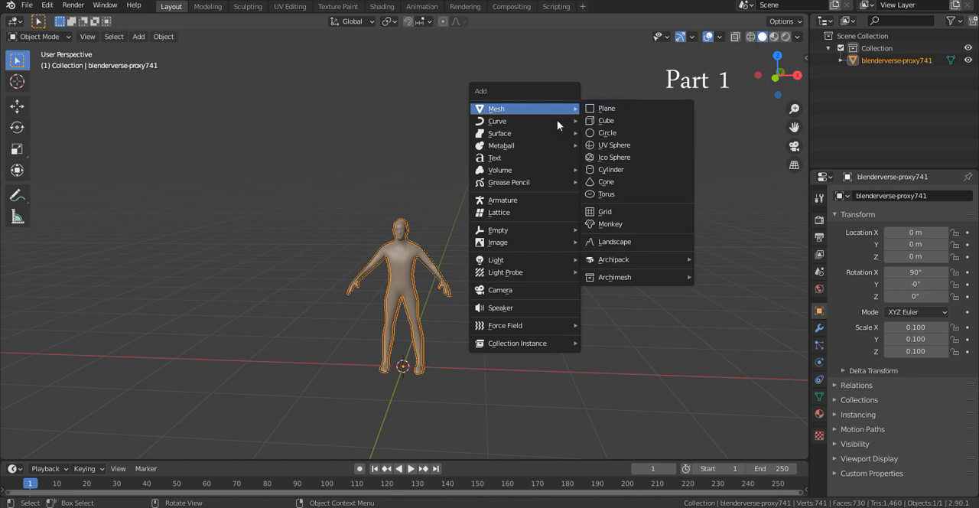
left_click(611, 121)
key("Tab")
key("Tab")
- Raise the cube 1 m along the Z axis with snapping so its base sits on the ground
middle_click_drag(563, 138, 485, 294)
key("KP_1")
key("g")
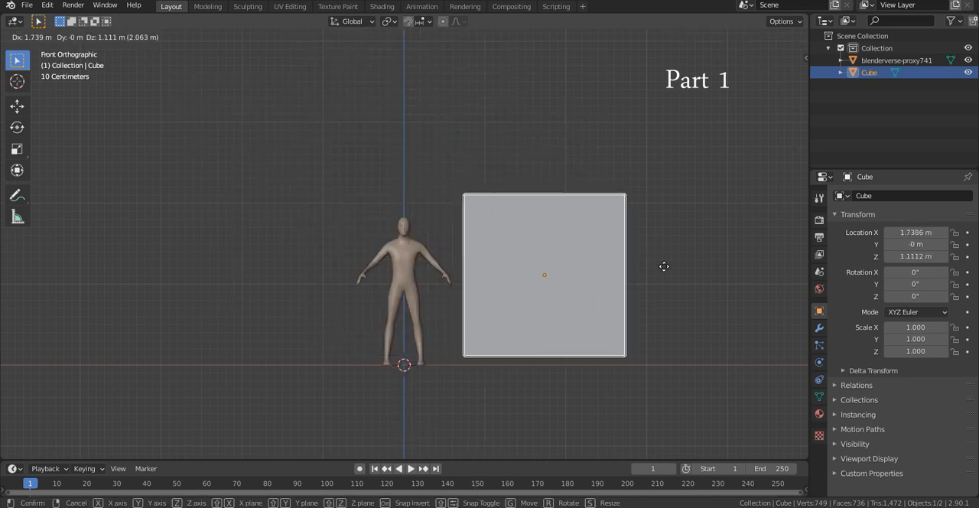
key("z")
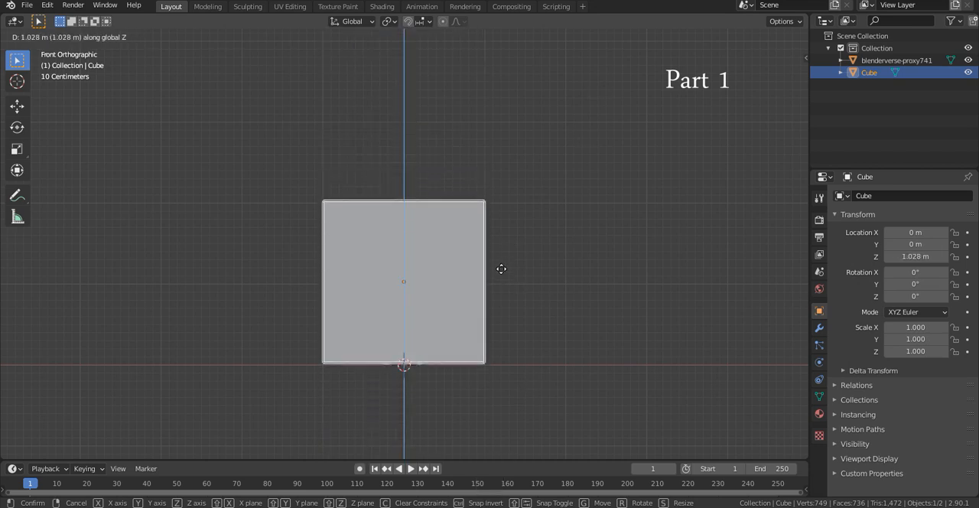
key("ctrl")
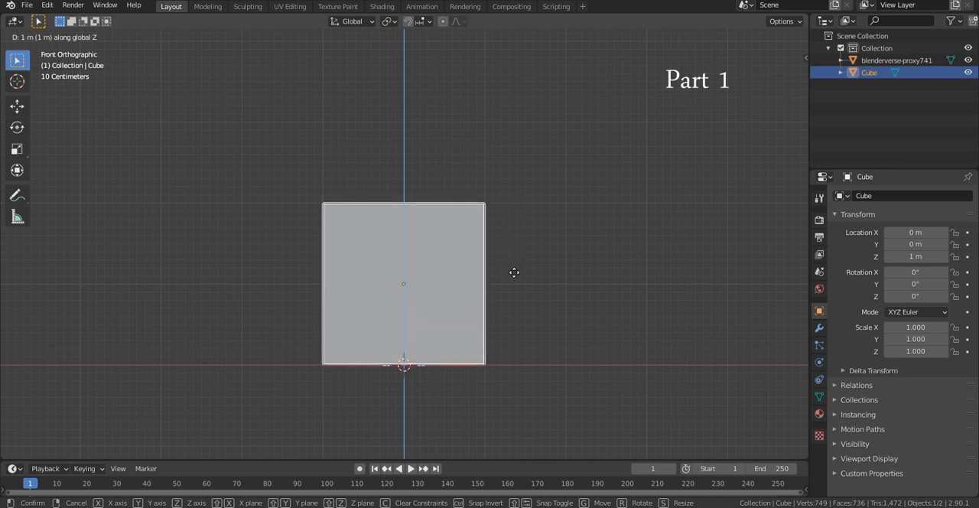
left_click(514, 273, "ctrl")
- Move the human figure along the X axis until it stands beside the cube
mouse_move(392, 186)
middle_mouse_down()
mouse_move(533, 195)
mouse_move(439, 205)
mouse_move(397, 186)
middle_mouse_up()
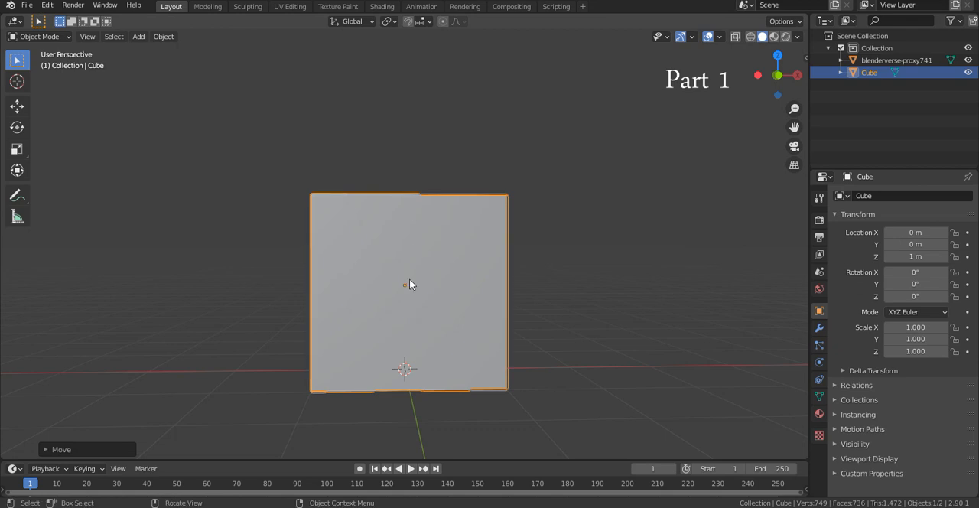
middle_click_drag(508, 273, 403, 339)
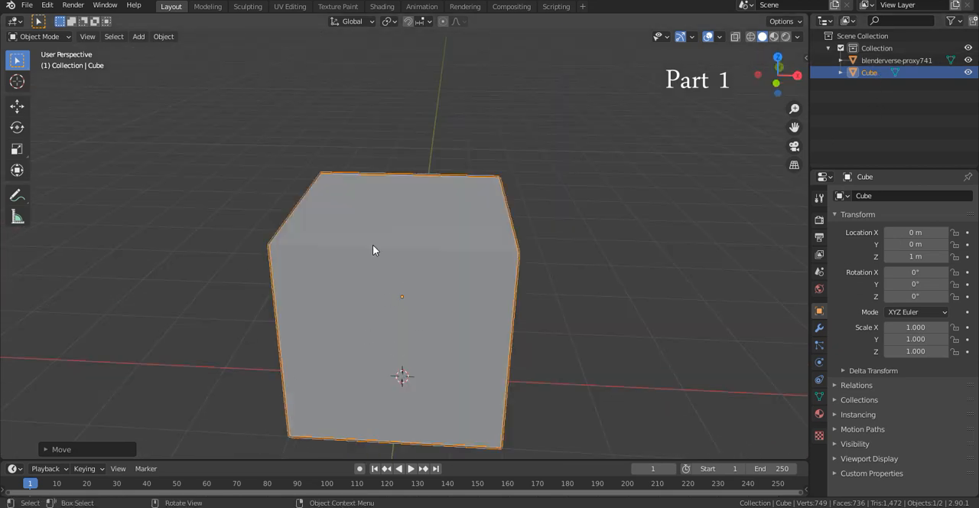
left_click(403, 307)
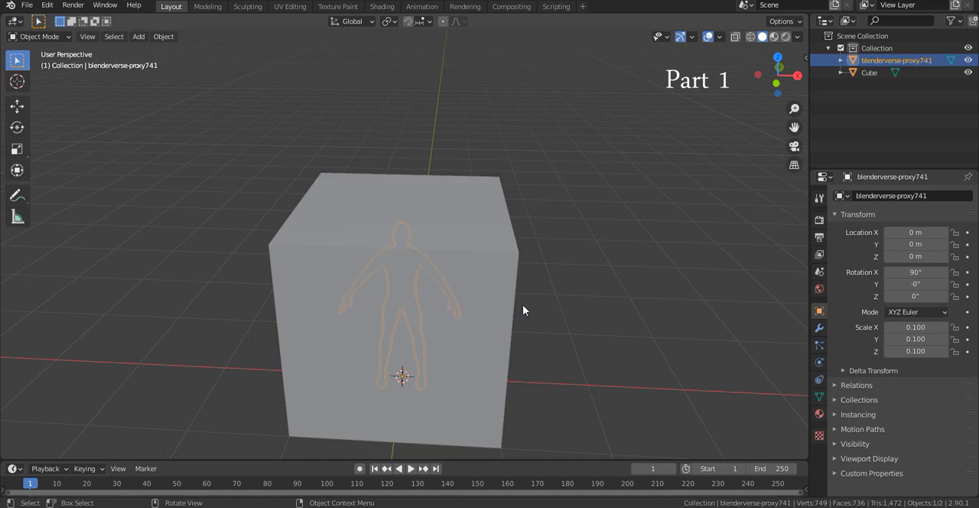
scroll(522, 304, "down", 2)
key("g")
key("x")
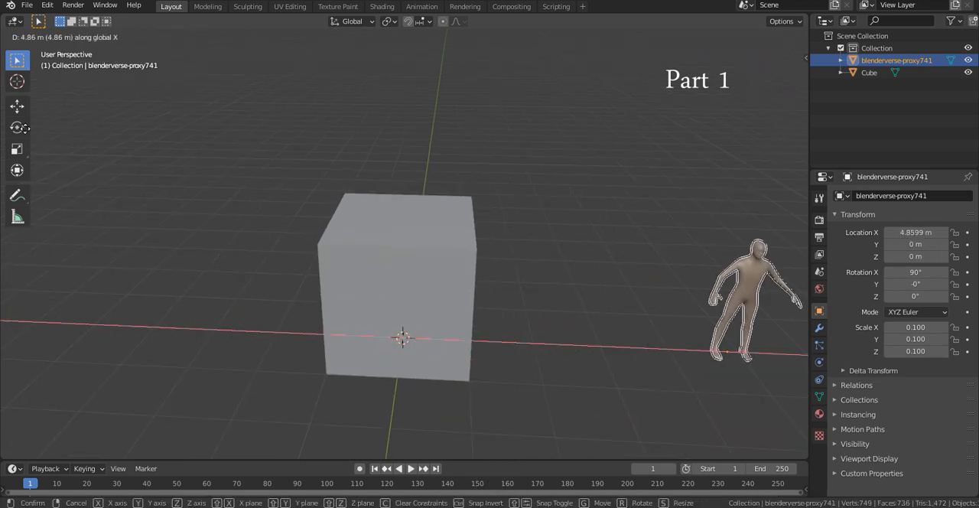
left_click(384, 137)
- Switch the cube from Object Mode to Edit Mode
scroll(385, 137, "down", 3)
middle_click_drag(518, 131, 494, 113, "shift")
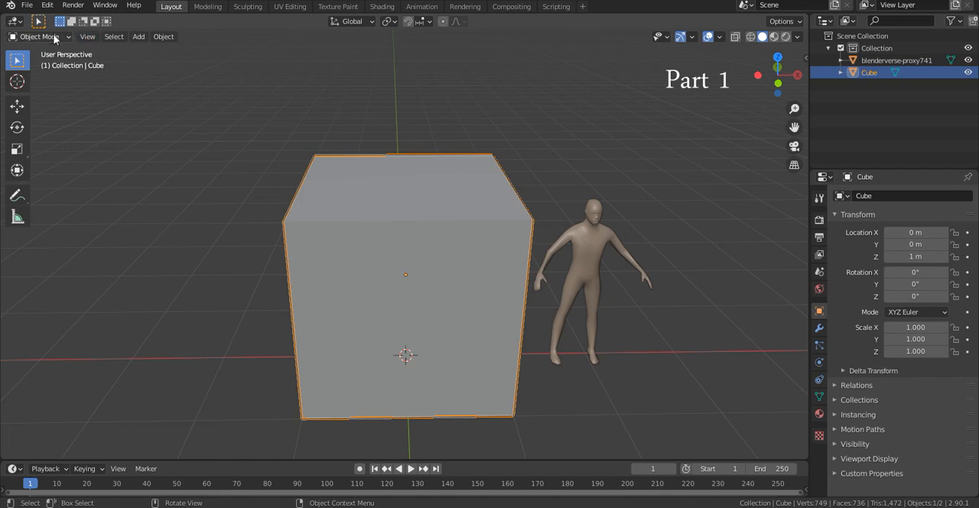
left_click(40, 35)
left_click(46, 63)
key("Tab")
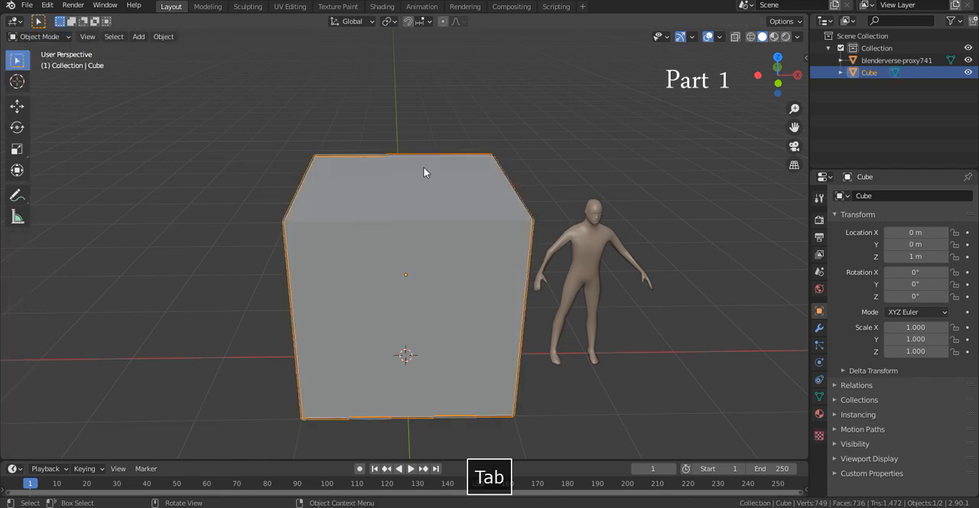
key("Tab")
- Try the move, scale and rotate transforms on a default cube in Object Mode
scroll(424, 167, "down", 2)
middle_click_drag(423, 167, 417, 191)
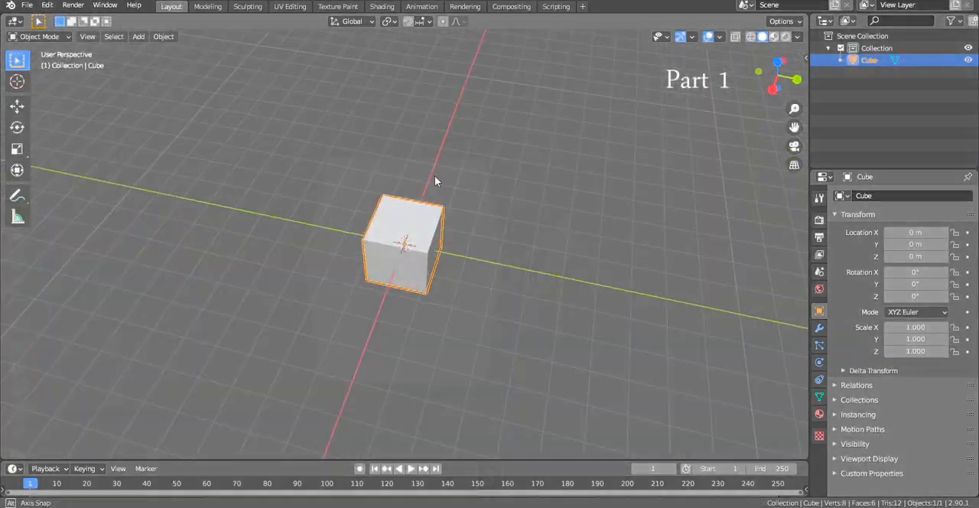
key("g")
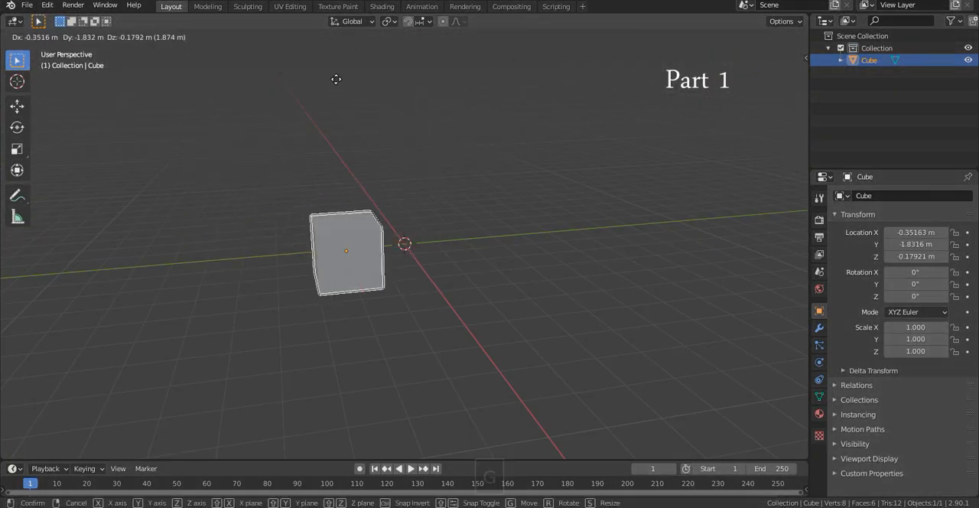
right_click(592, 129)
key("s")
right_click(551, 232)
key("r")
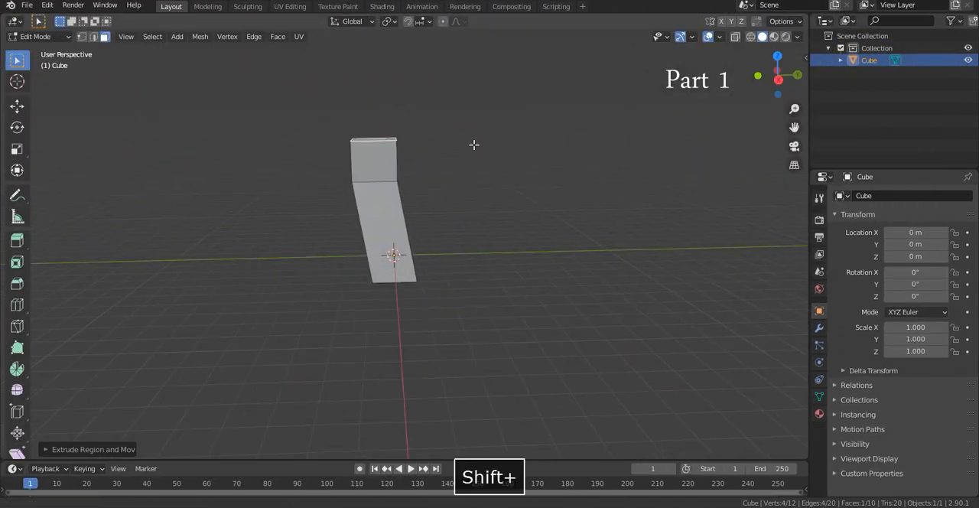
- Extrude faces of the demonstration cube in Edit Mode to build a branching block shape
key("e")
middle_click_drag(474, 146, 507, 361)
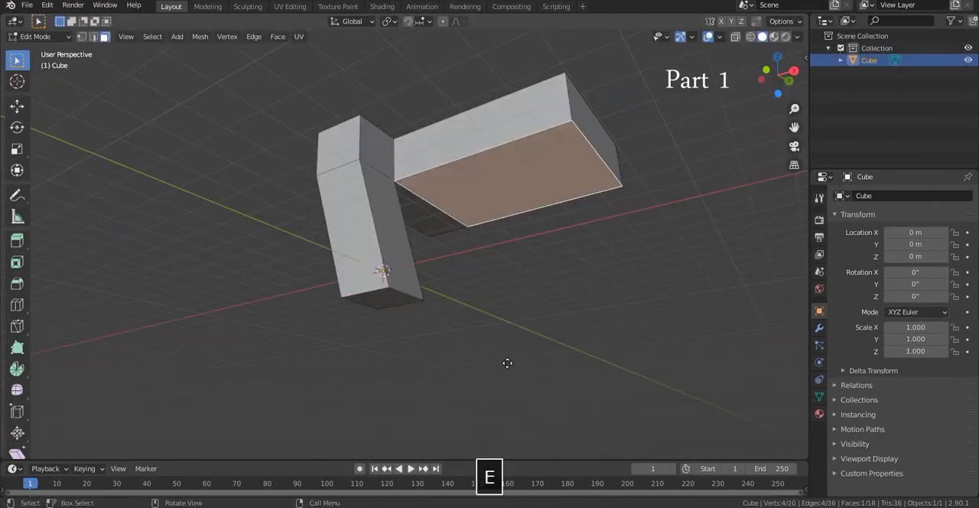
key("e")
middle_click_drag(587, 335, 605, 96)
- Enter Edit Mode on the cube beside the figure and select its corner vertices one at a time
key("Tab")
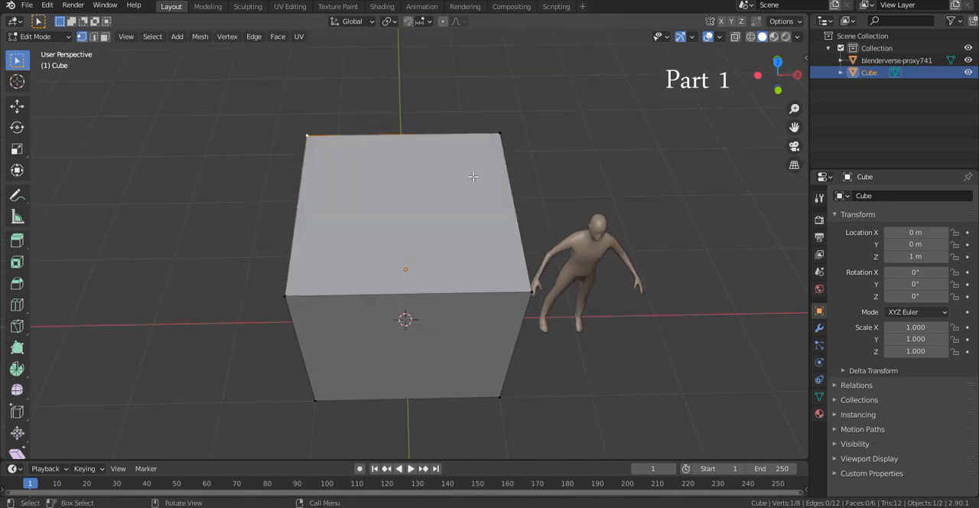
middle_click_drag(529, 319, 522, 399)
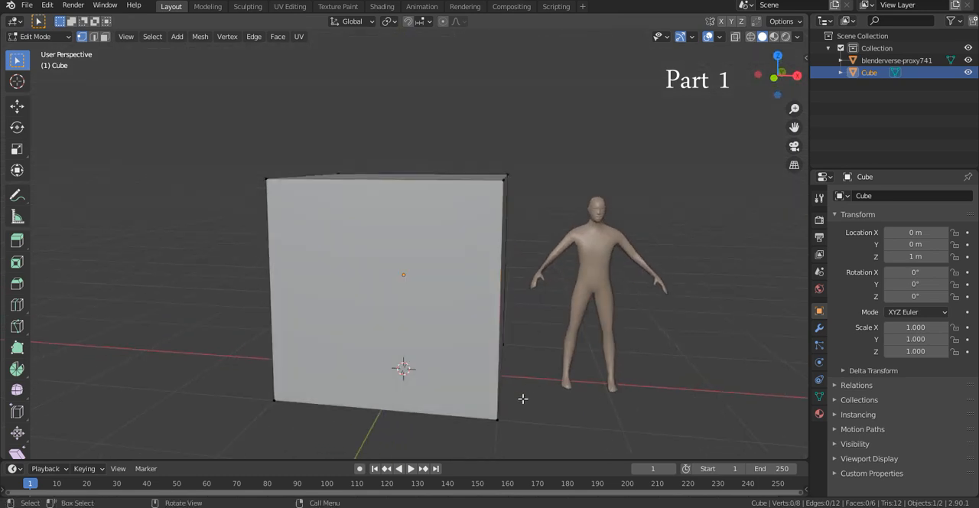
left_click_drag(515, 371, 497, 411)
middle_click_drag(279, 337, 355, 369)
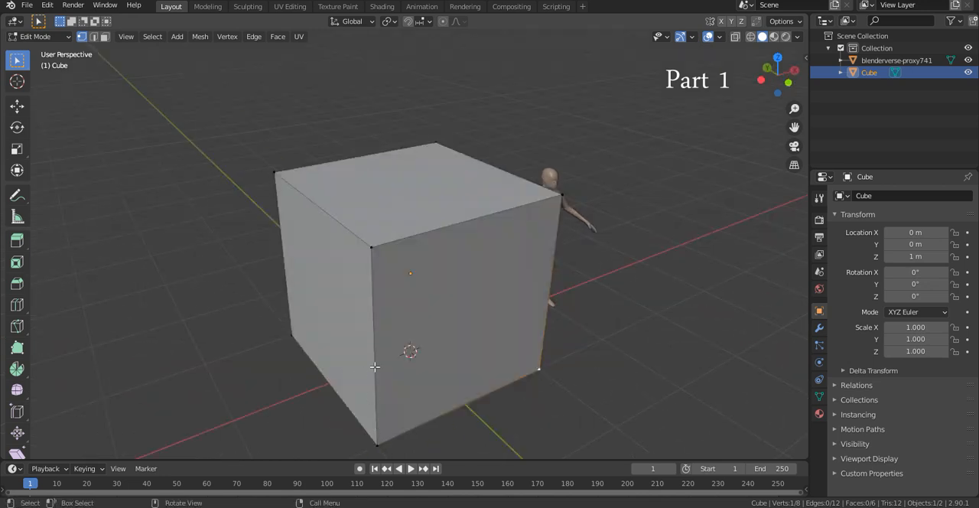
left_click(560, 239)
middle_click_drag(561, 239, 306, 313)
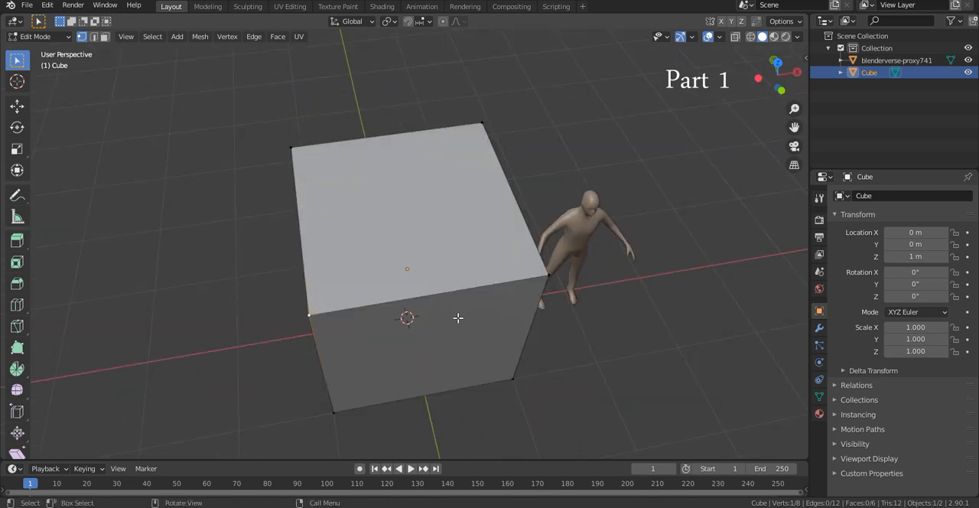
- Select the four corner vertices of the cube's top face together
middle_click_drag(507, 264, 497, 277)
scroll(498, 272, "up", 1)
left_click(513, 100, "shift")
middle_click_drag(504, 145, 538, 156)
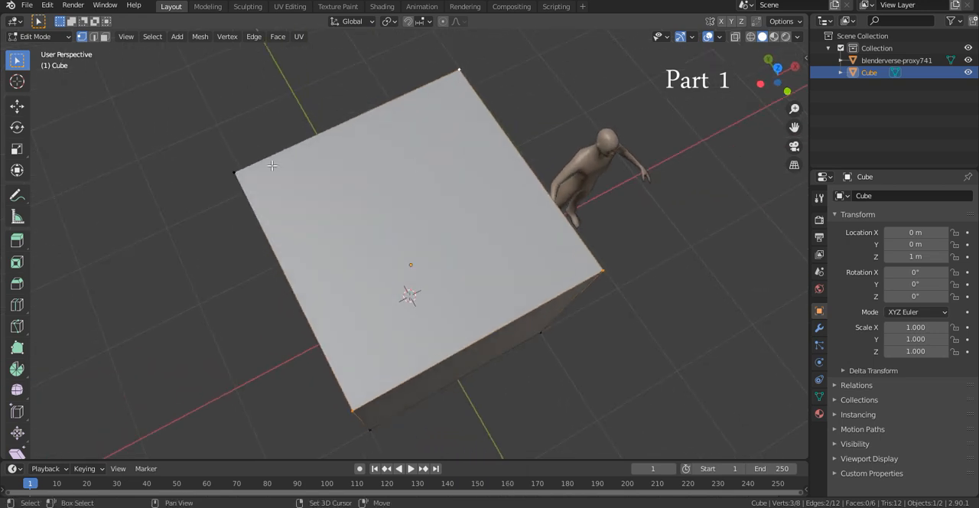
left_click(234, 169, "shift")
- Select several corner vertices along one side of the cube, then clear the selection
middle_click_drag(234, 169, 484, 246)
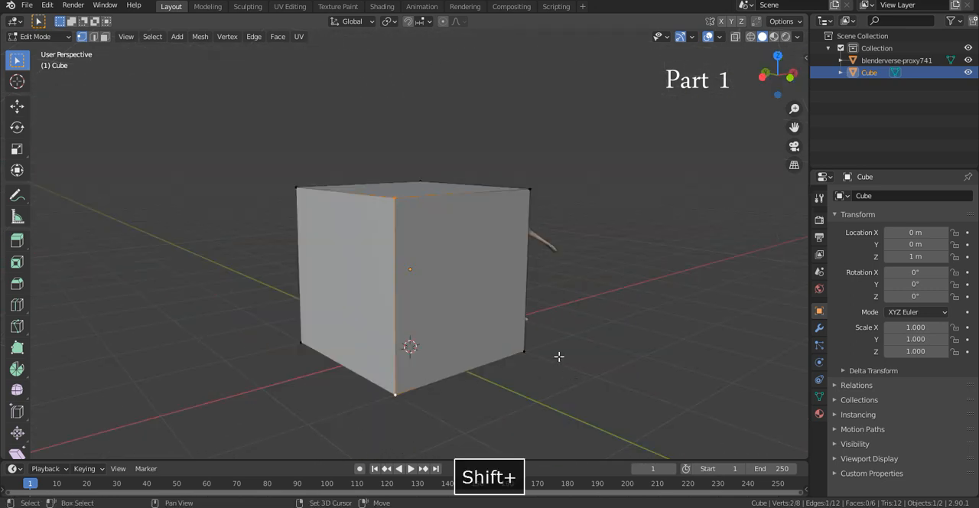
left_click(532, 190, "shift")
middle_click_drag(501, 187, 521, 182)
left_click(533, 106)
middle_click_drag(403, 124, 465, 154)
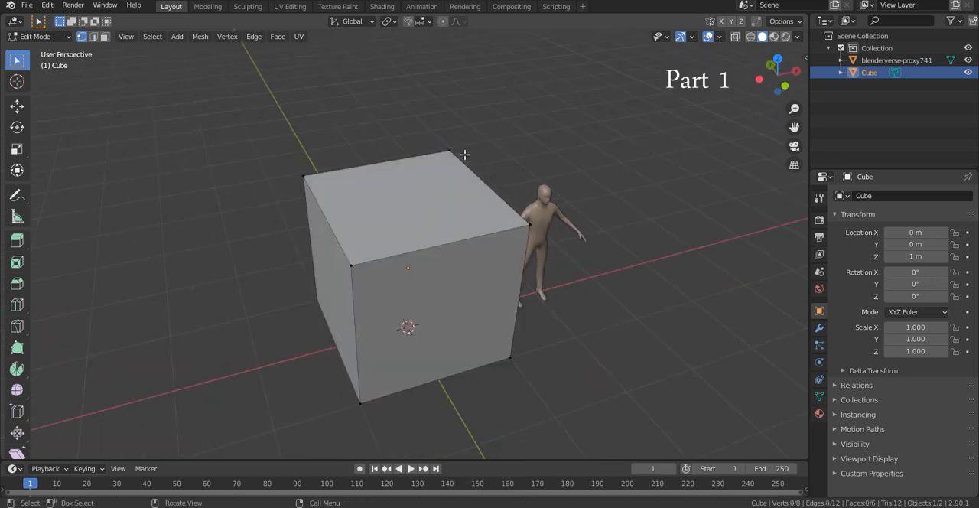
- Change the selection mode to faces and select the cube's top face
left_click(104, 36)
middle_click_drag(396, 260, 319, 231)
left_click(378, 236)
left_click(403, 229)
left_click(381, 211)
- Move the cube's top face up about 0.85 m along the Z axis to make the block taller
middle_click_drag(497, 233, 443, 228)
key("g")
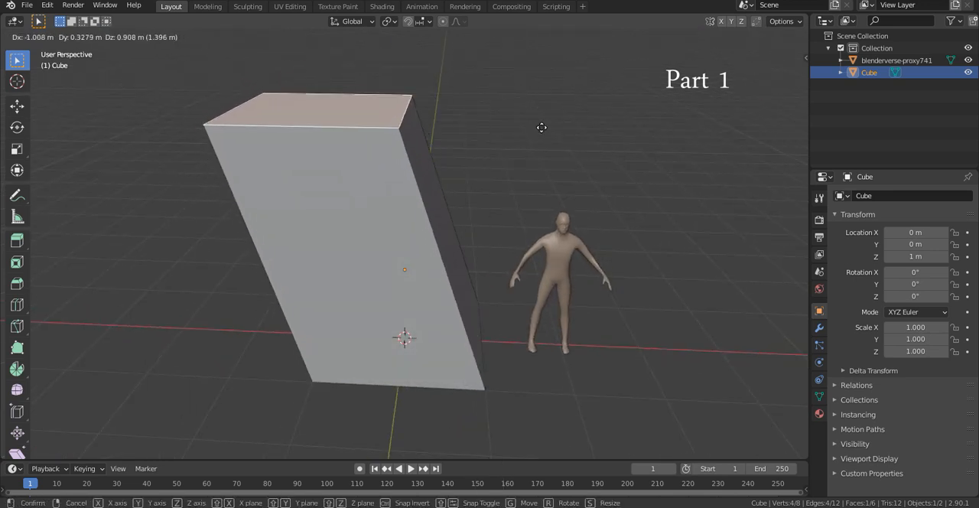
key("z")
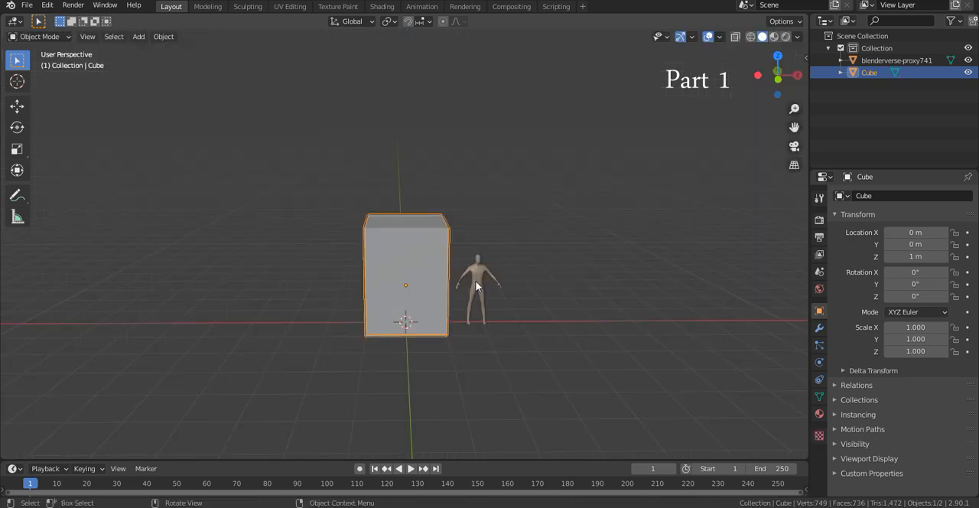
- Move the human figure along X and Y to stand centred in front of the cube, at about X 0 m and Y -1.48 m
left_click(468, 336)
key("g")
key("x")
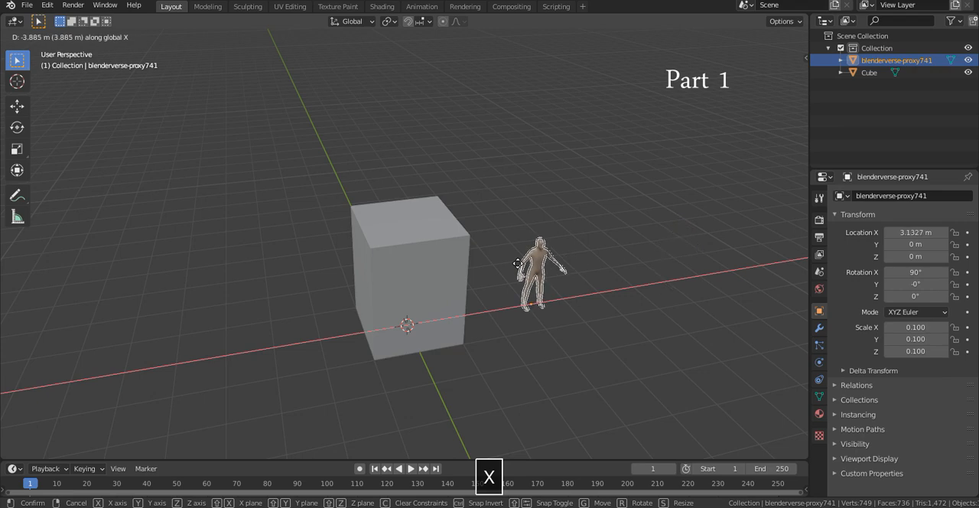
left_click(441, 276)
key("g")
key("y")
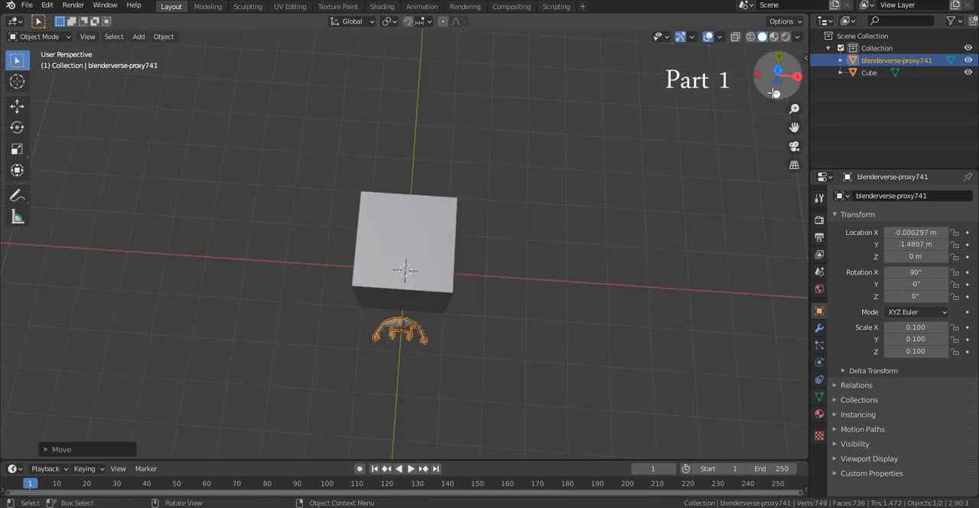
left_click(775, 93)
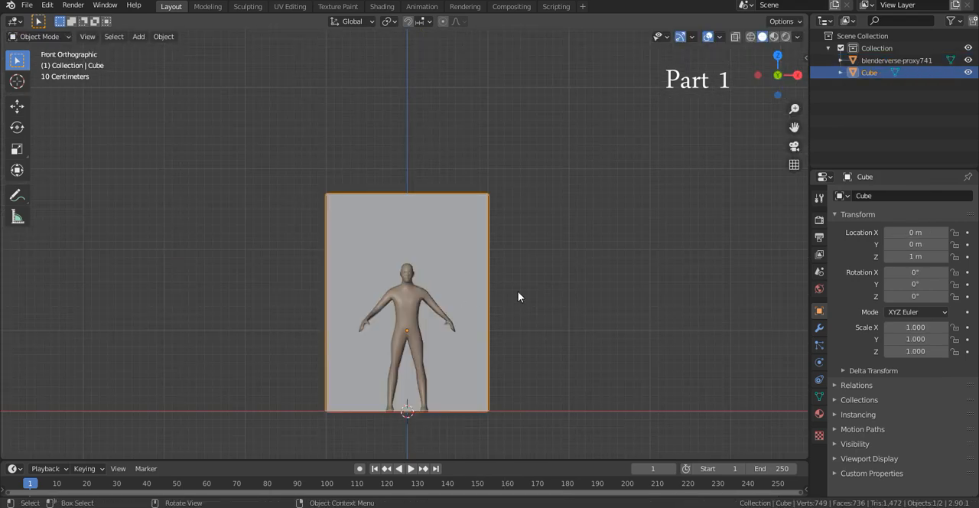
- Scale the cube along the X axis to about 1.98 to widen the block behind the figure
scroll(520, 289, "down", 1)
key("s")
key("x")
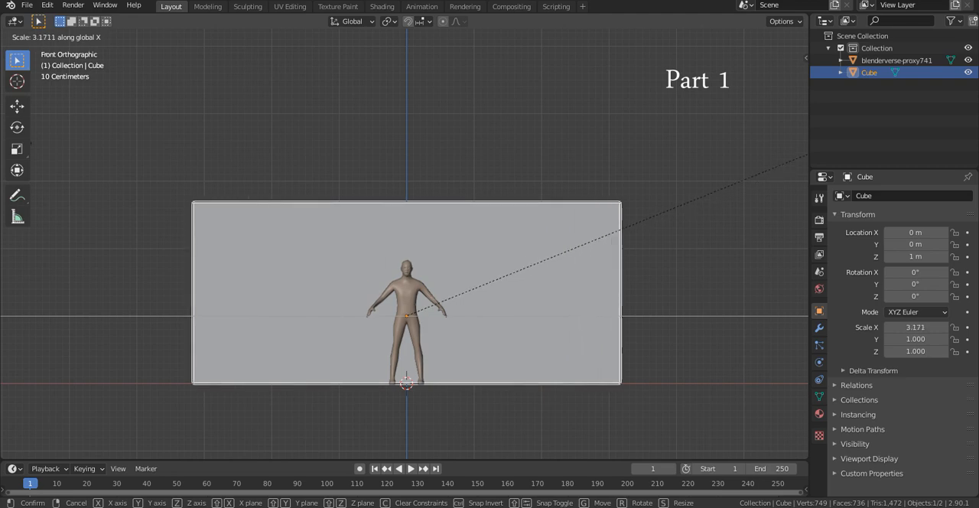
left_click(535, 215)
middle_click_drag(535, 216, 383, 199)
- Move the cube's rear face outward along Y in Edit Mode until the block is about 6.78 m long, and return to Object Mode
key("Tab")
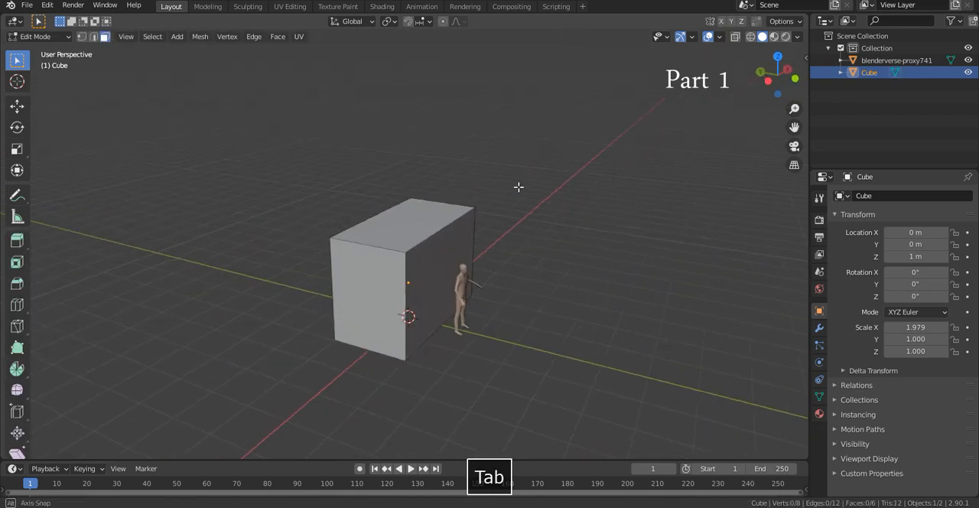
middle_click_drag(499, 186, 579, 179)
scroll(579, 177, "up", 2)
left_click(341, 208)
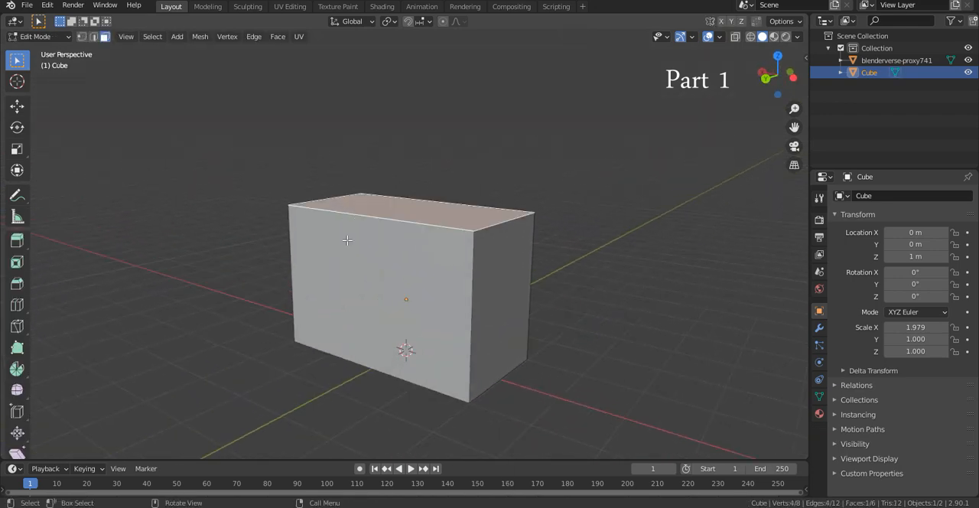
left_click(348, 241)
middle_click_drag(505, 239, 418, 257)
scroll(418, 257, "down", 4)
middle_click_drag(402, 295, 409, 290)
key("g")
key("y")
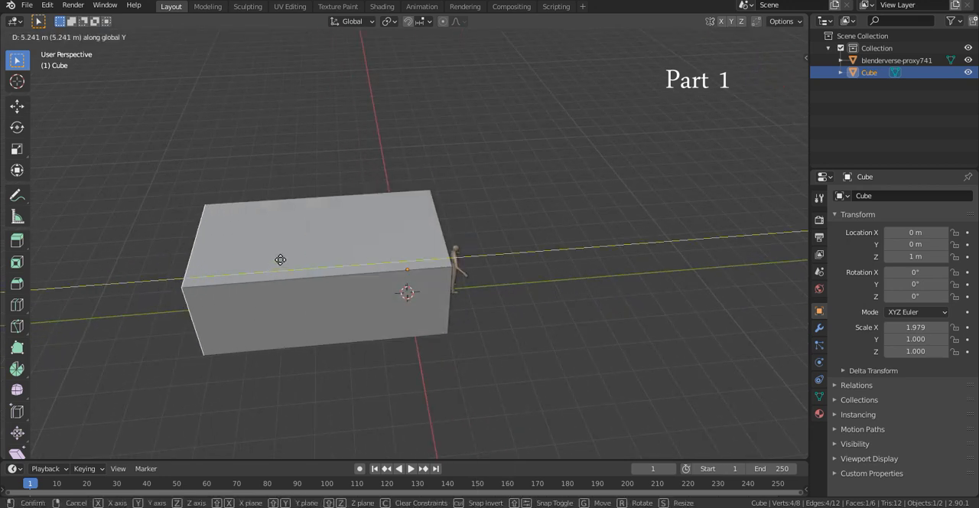
left_click(319, 257)
middle_click_drag(319, 257, 308, 194)
key("Tab")
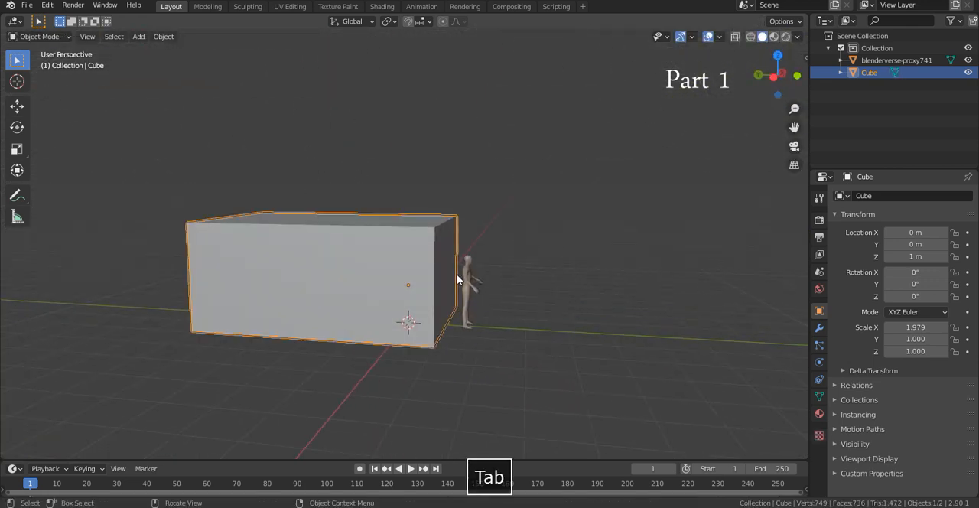
- Move the human figure to the outside of the block's long side, at about X -3.75 m and Y 2.97 m
left_click(482, 280)
key("g")
key("y")
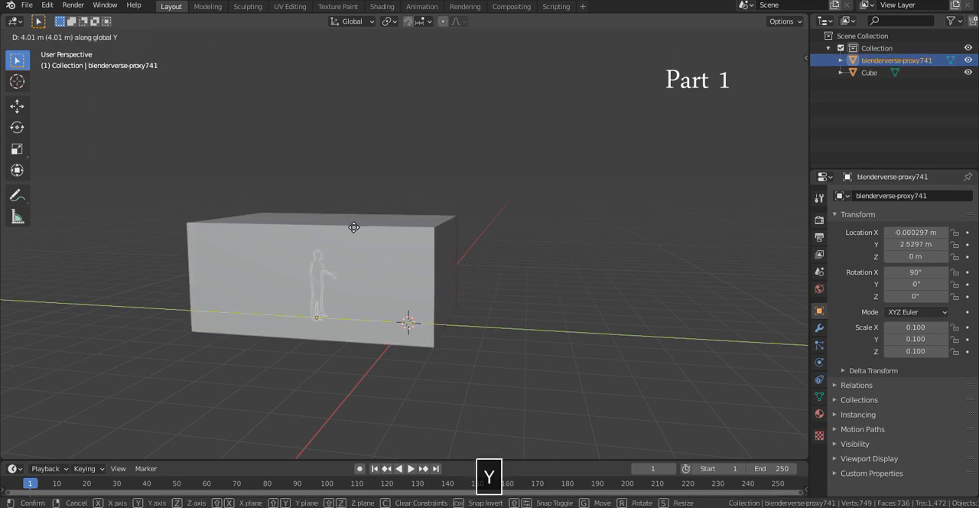
left_click(351, 227)
key("g")
key("x")
left_click(281, 272)
middle_click_drag(281, 271, 356, 243)
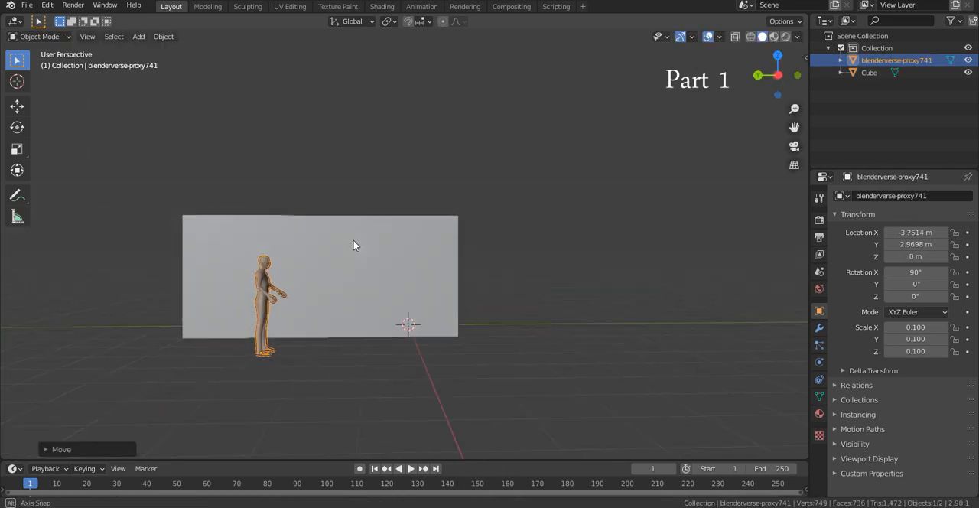
- Slide the human figure along the Y axis towards the block's front end
scroll(356, 243, "up", 3)
key("g")
key("x")
key("y")
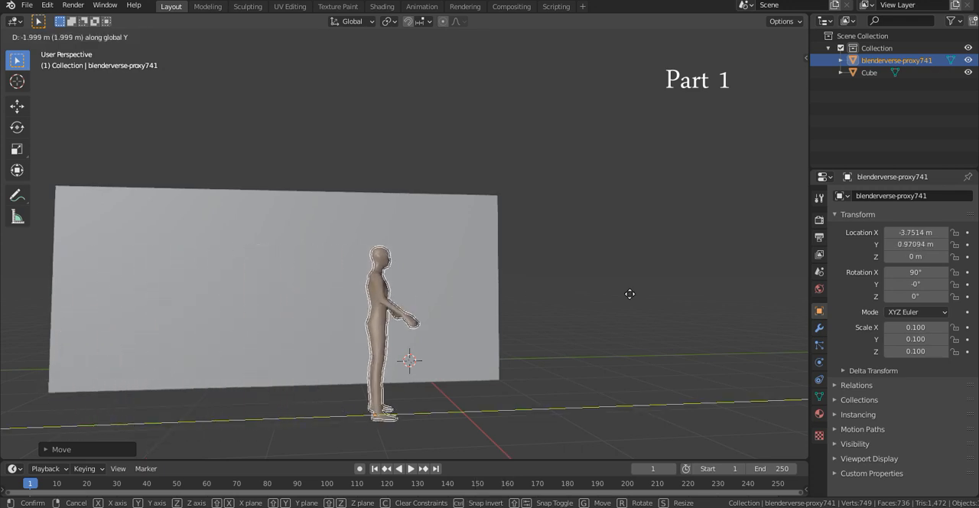
left_click(750, 270)
middle_click_drag(750, 271, 743, 339)
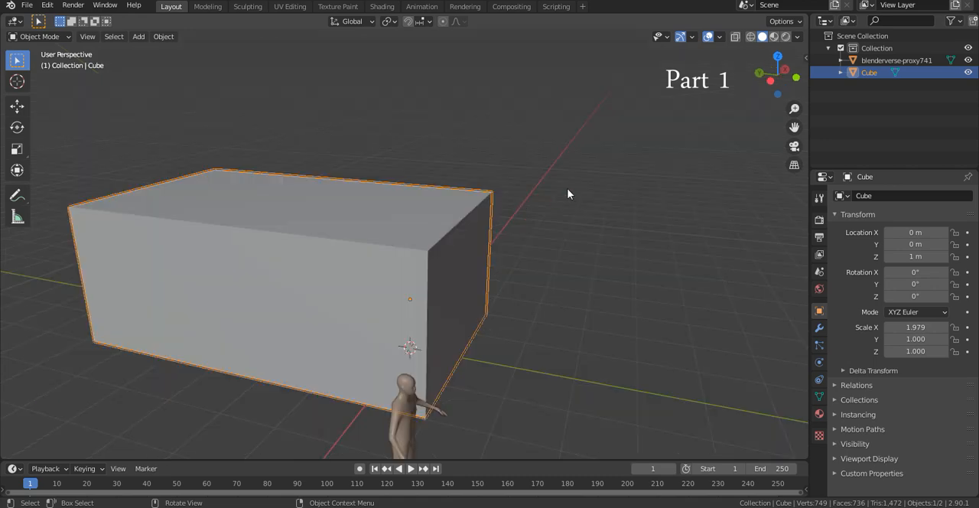
- Show the cube's transform values and dimensions and preview a move, rotation and scaling, cancelling each one
key("n")
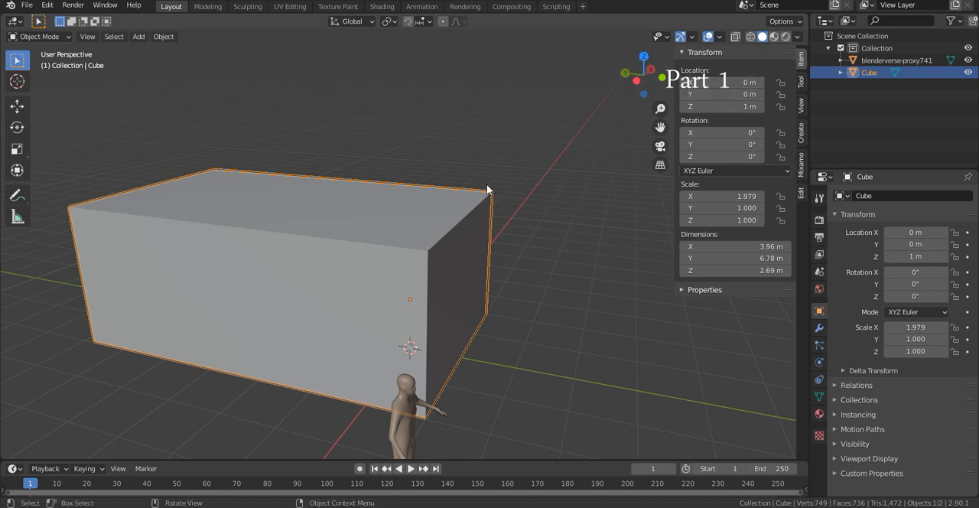
key("g")
right_click(485, 117)
key("r")
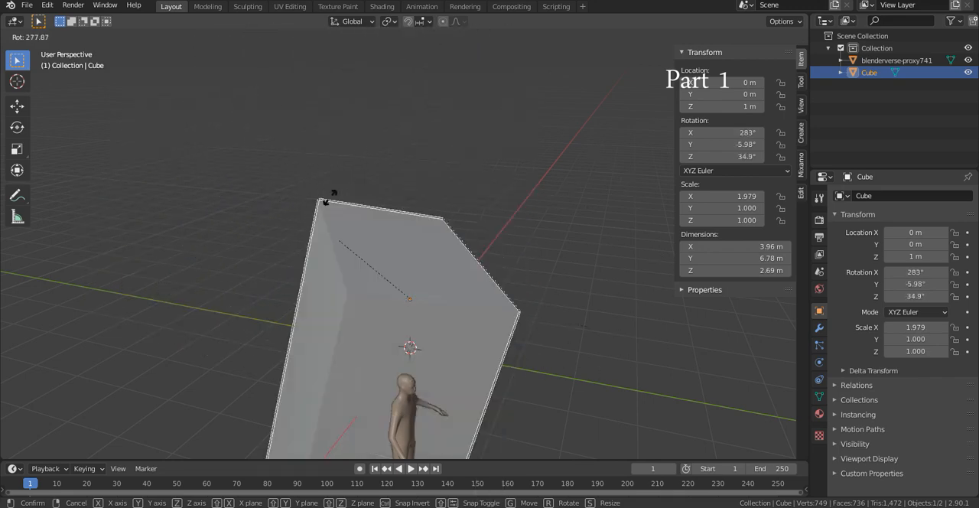
right_click(476, 283)
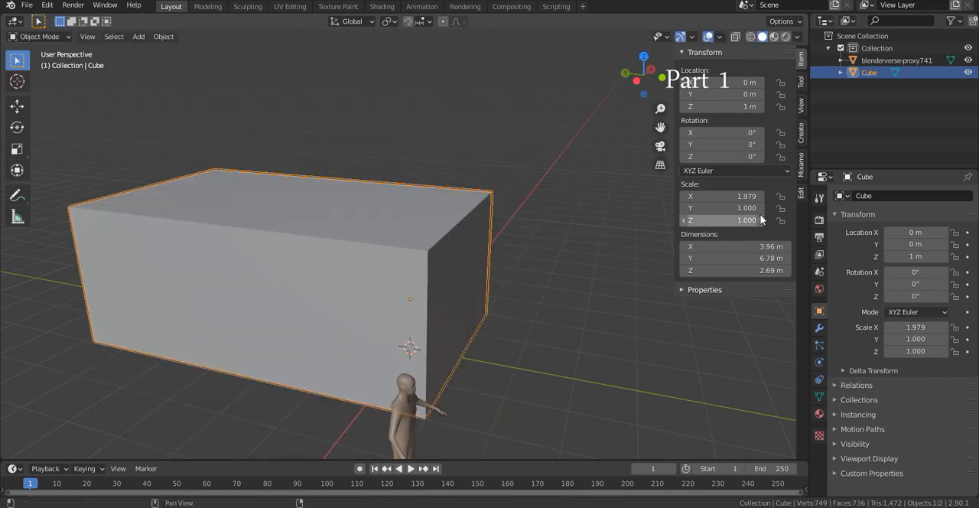
key("s")
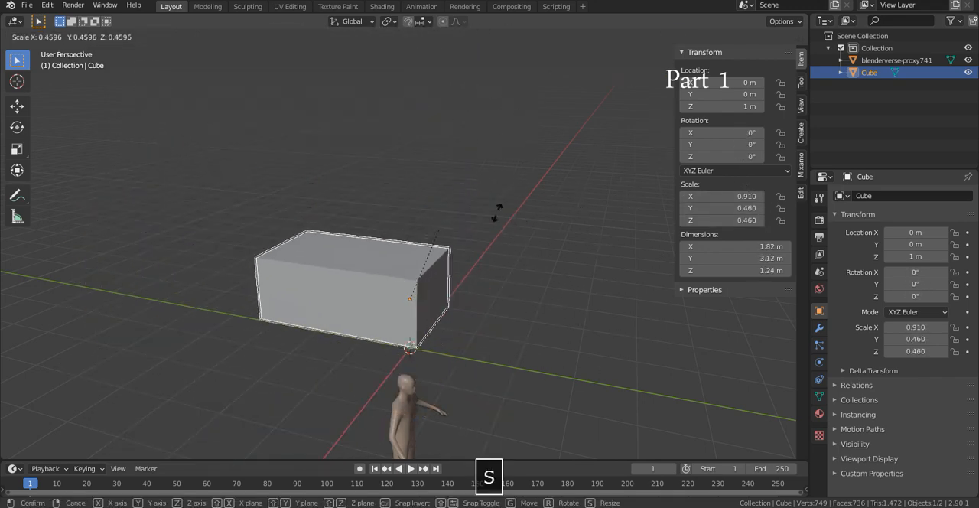
right_click(602, 170)
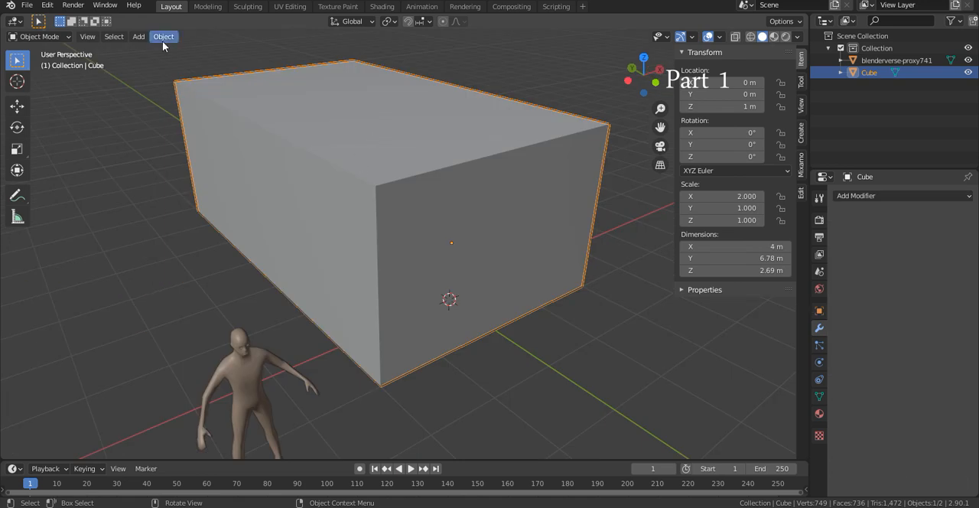
- Apply the cube's scale so its current size becomes the base scale
left_click(163, 38)
mouse_move(189, 104)
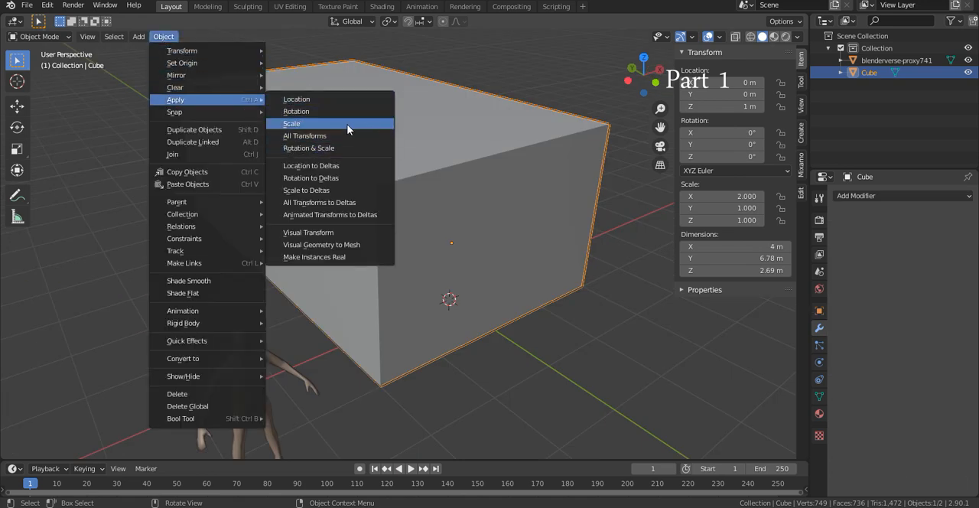
key("ctrl+a")
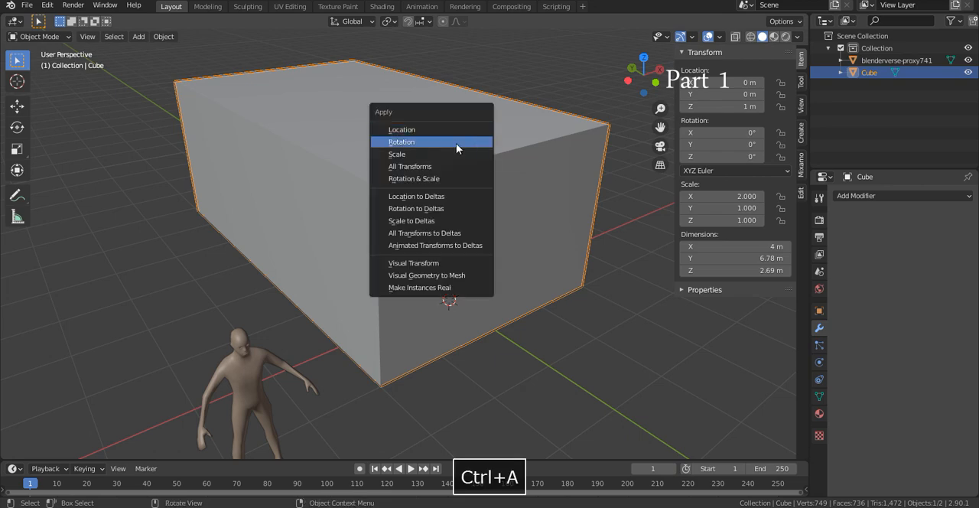
left_click(410, 156)
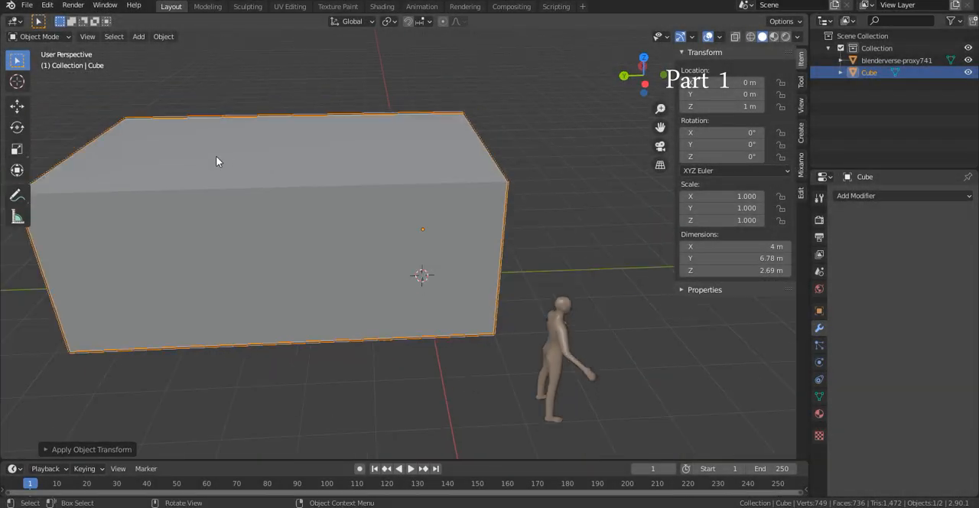
- Select the block and centre the view on it with View Selected
middle_click_drag(216, 161, 686, 189)
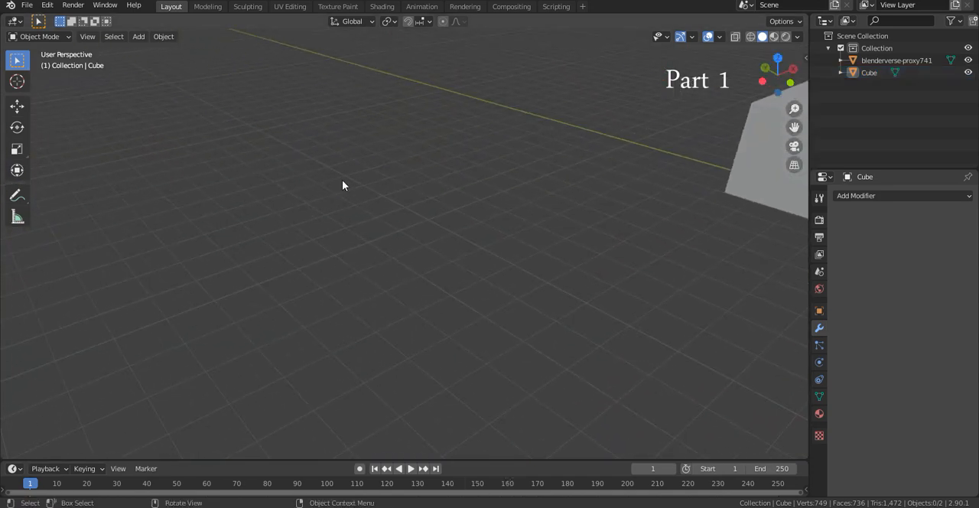
middle_click_drag(343, 184, 481, 183)
left_click(481, 184)
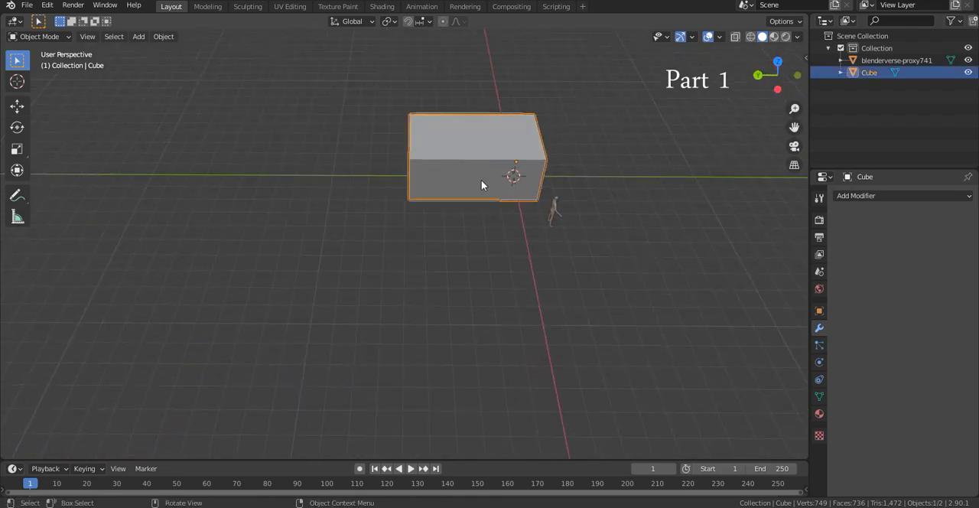
scroll(481, 184, "up", 3)
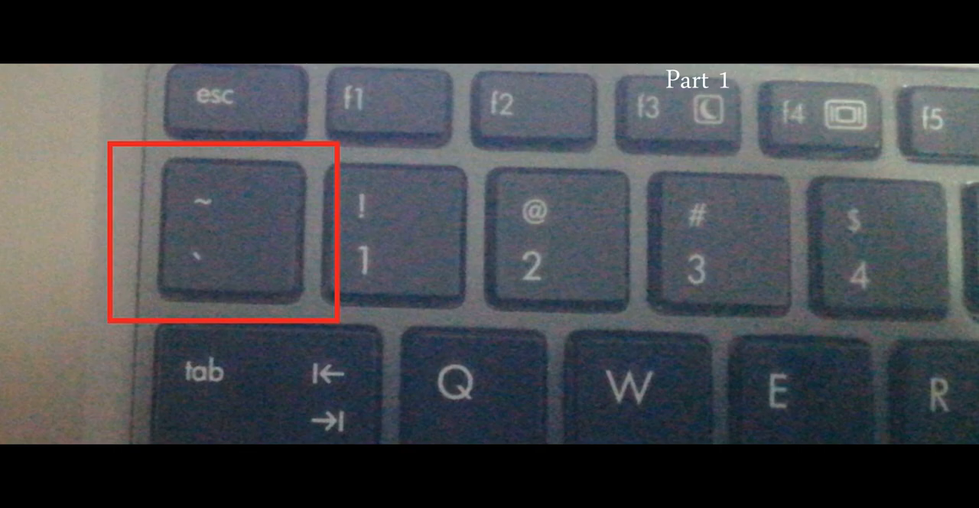
key("grave")
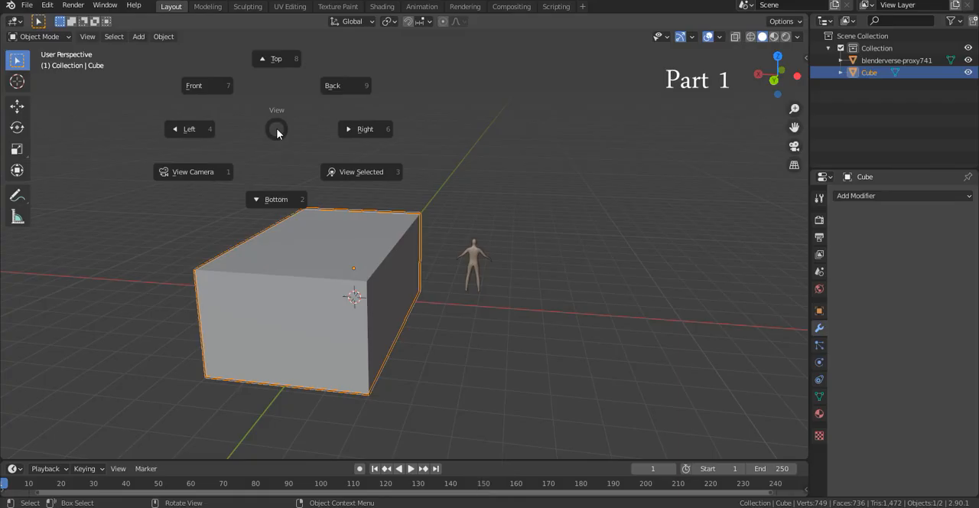
left_click(395, 183)
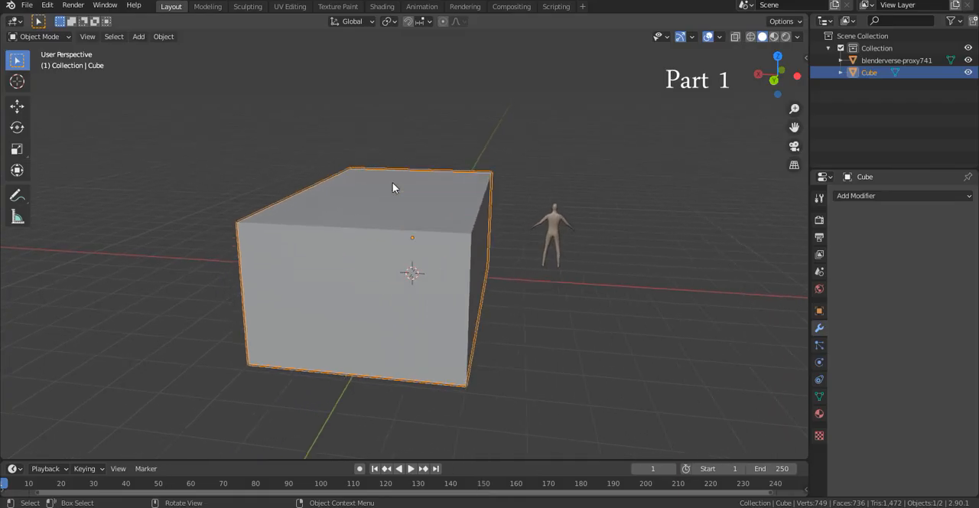
- Enter Edit Mode on the block and select its top face, checking it against the figure from the front
middle_click_drag(671, 175, 395, 186)
key("Tab")
left_click(395, 186)
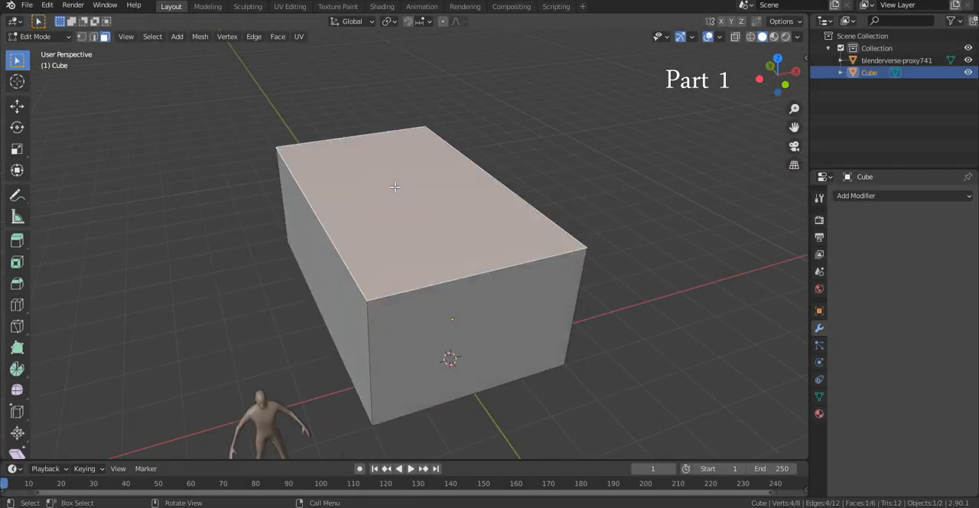
left_click(781, 84)
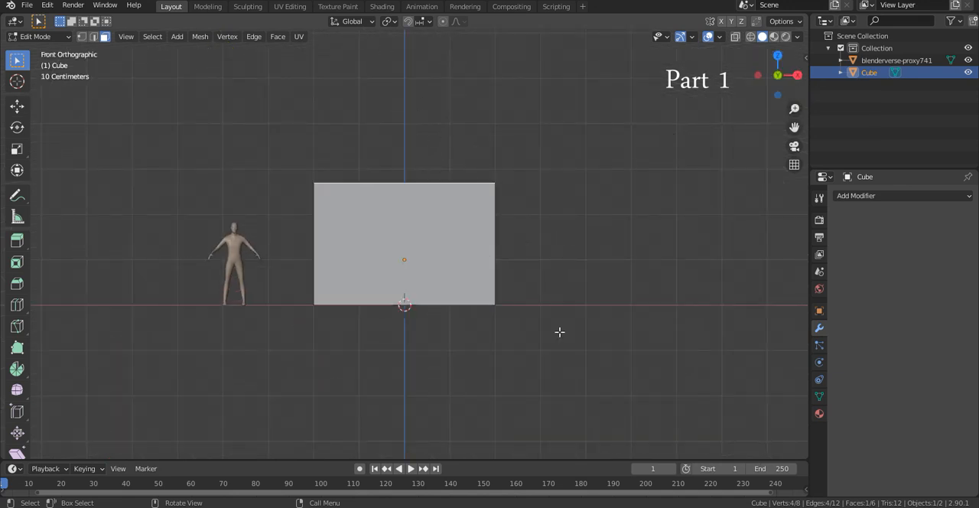
scroll(450, 205, "up", 1)
middle_click_drag(450, 214, 463, 276, "shift")
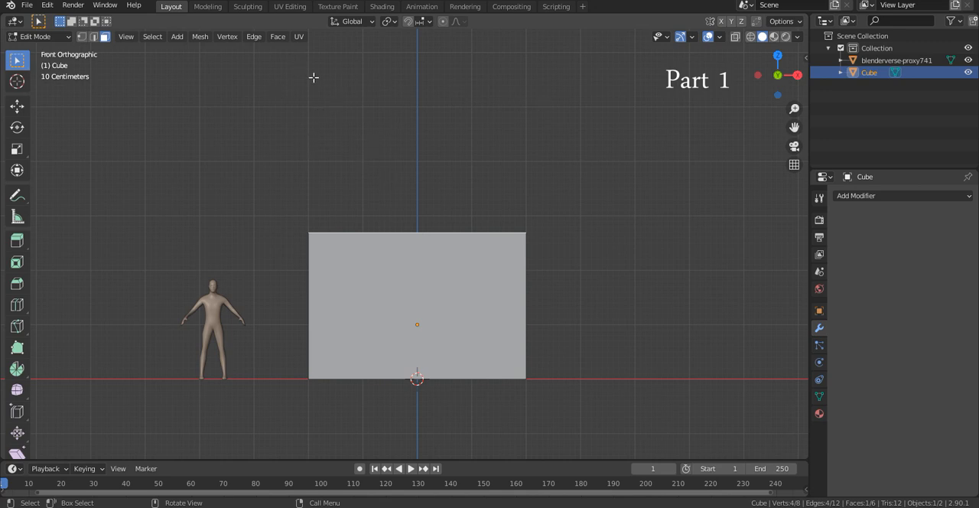
scroll(513, 206, "up", 1)
scroll(513, 206, "up", 3)
middle_click_drag(513, 206, 522, 219)
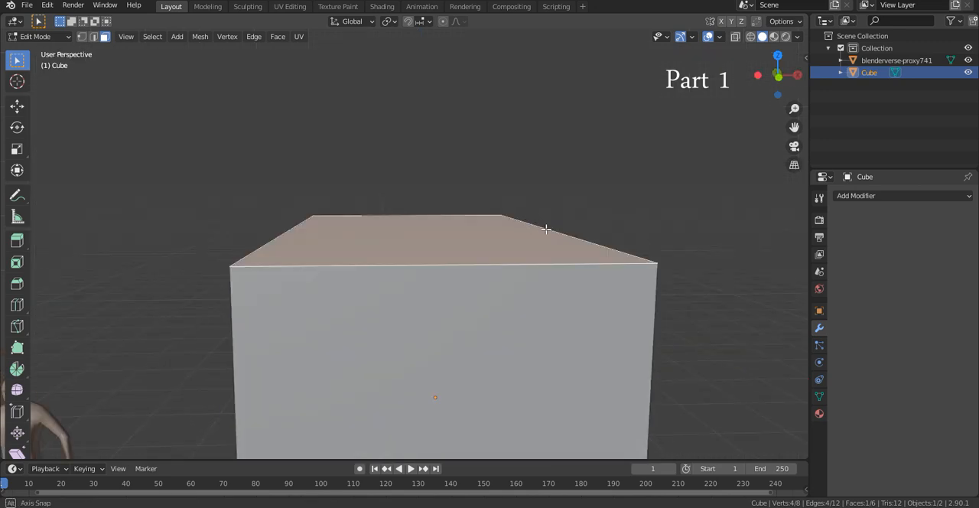
- Try extruding the block's top face upward, selecting side faces on the upper and lower sections to compare them
key("e")
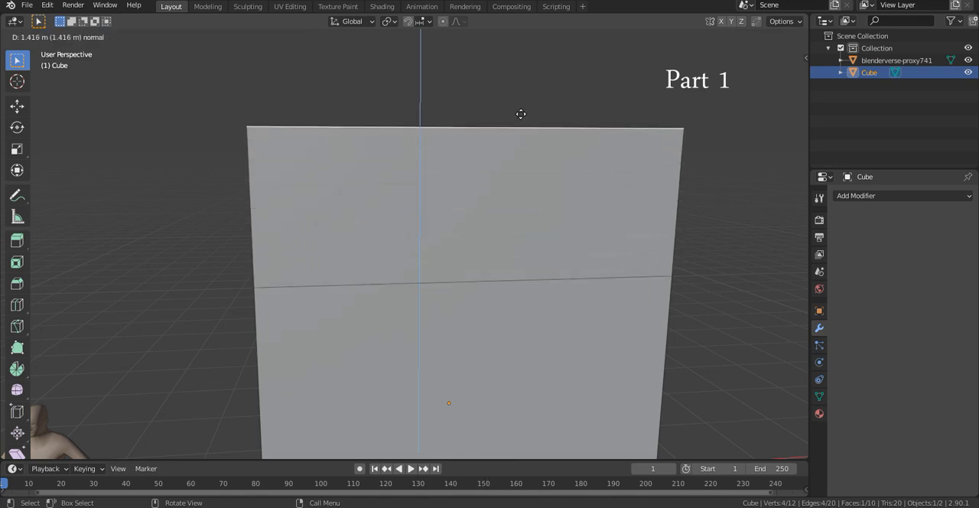
left_click(525, 87)
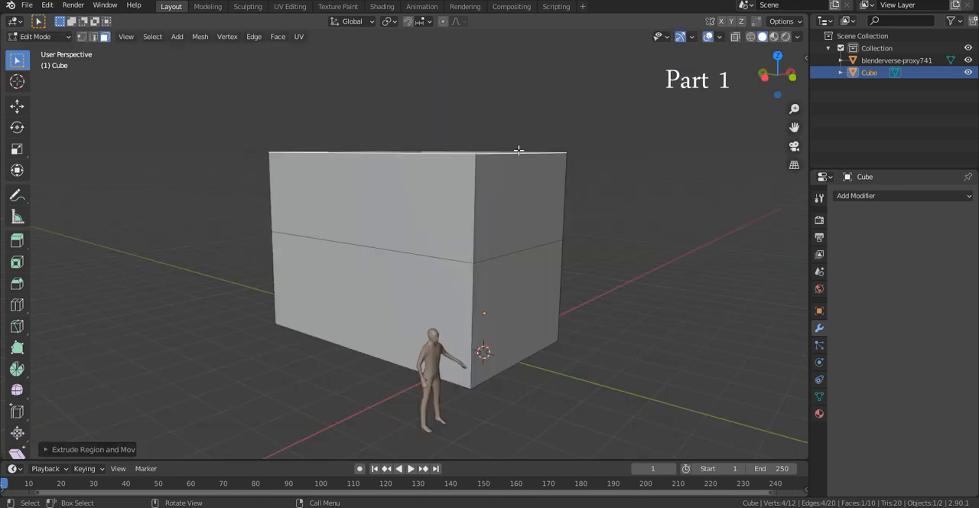
scroll(518, 151, "up", 4)
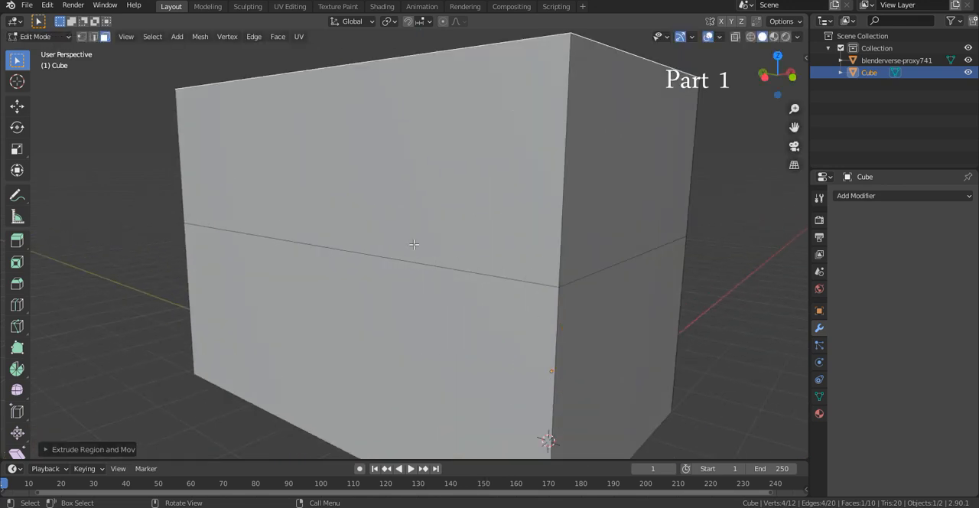
middle_click_drag(414, 244, 498, 304)
left_click(490, 298)
left_click(351, 251)
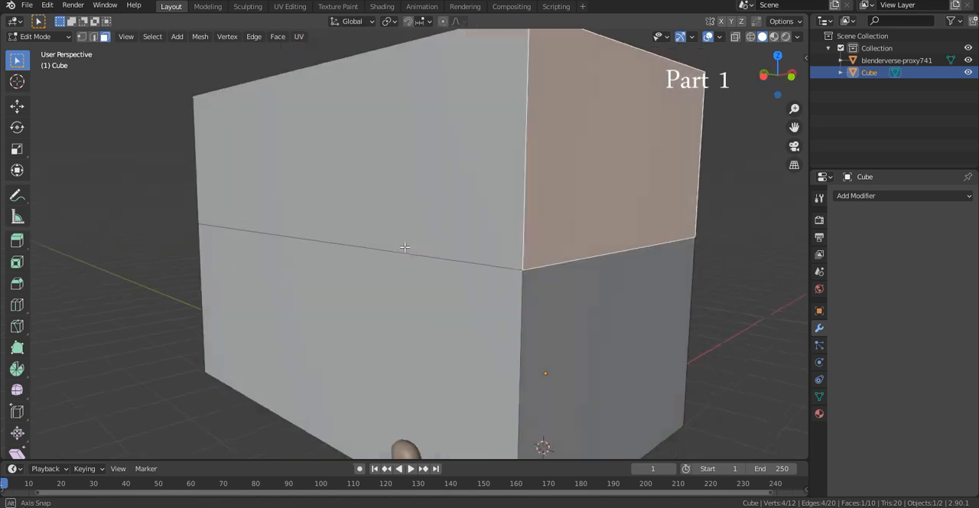
left_click(360, 321)
left_click(376, 178)
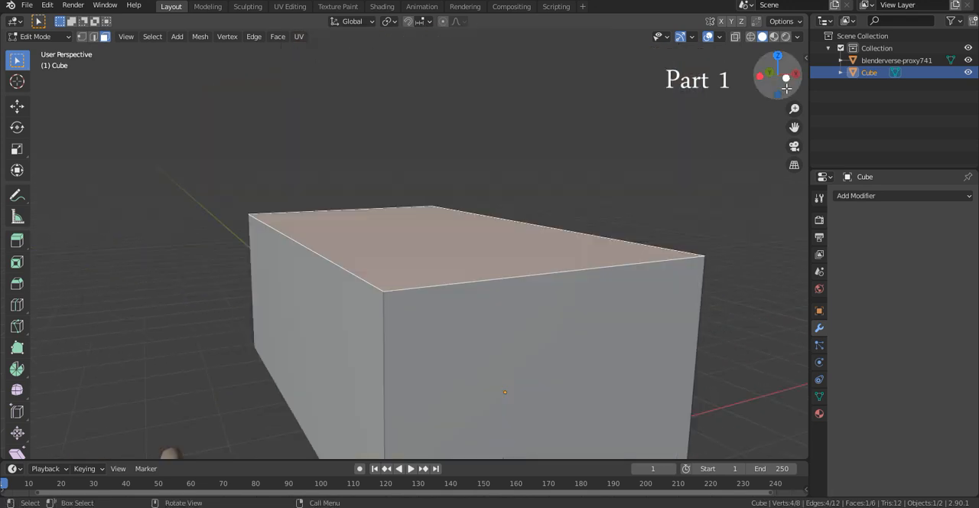
- Extrude the block's top face upward about 2.2 m in front view and select the new upper section's front face
left_click(786, 87)
key("e")
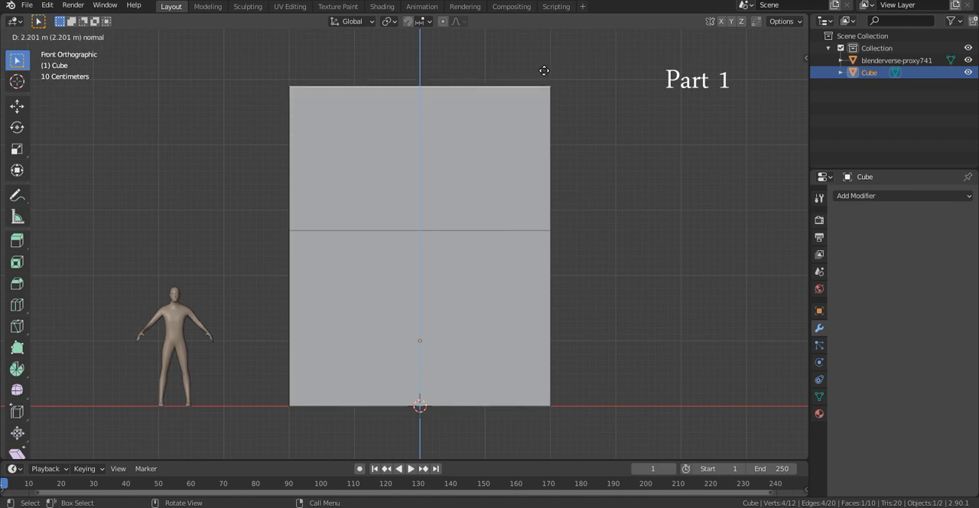
left_click(543, 71)
middle_click_drag(543, 70, 553, 262)
left_click(440, 240)
scroll(439, 238, "down", 1)
middle_click_drag(439, 239, 359, 201)
- Try moving the upper section's front face about 2.9 m outward along the Y axis
key("g")
key("y")
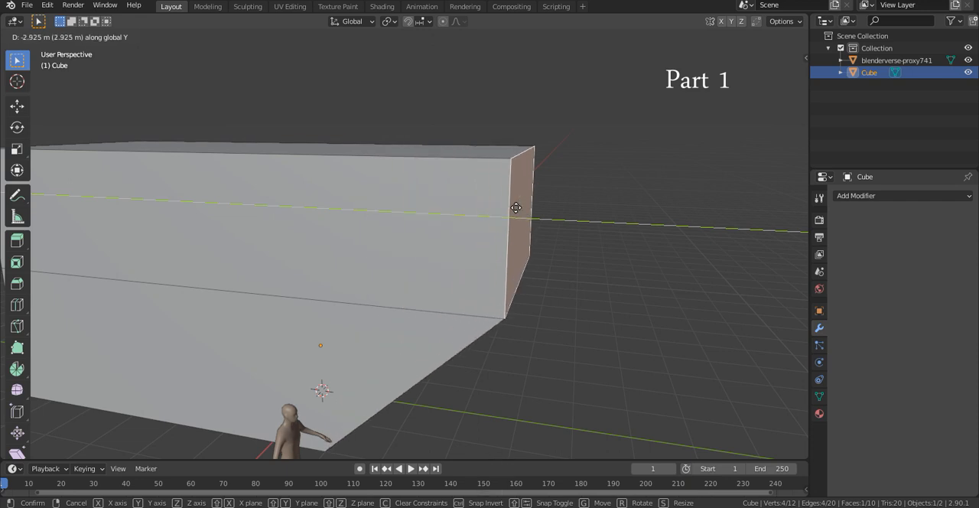
left_click(445, 175)
middle_click_drag(428, 175, 451, 170)
key("e")
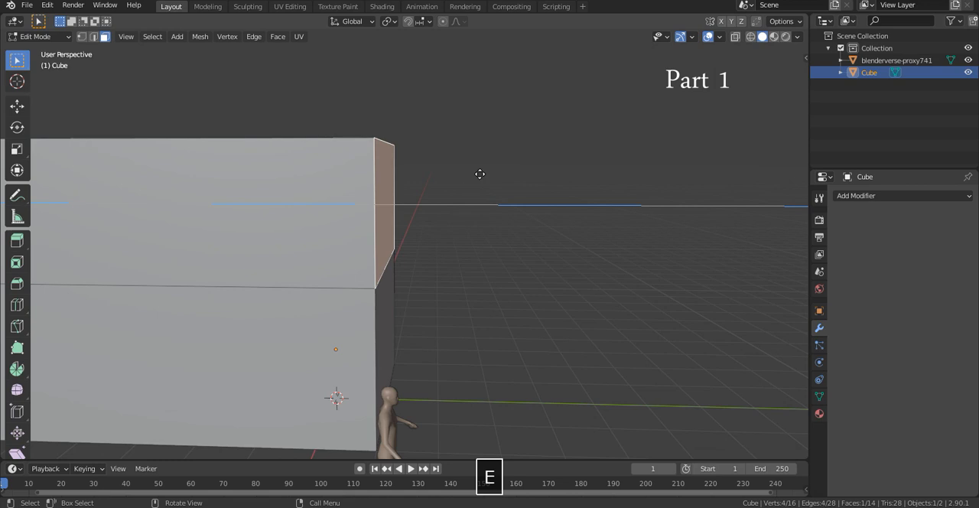
right_click(550, 184)
- Extrude the upper section's front face outward about 1.4 m in left view so it overhangs the figure
left_click(775, 81)
scroll(520, 194, "up", 3)
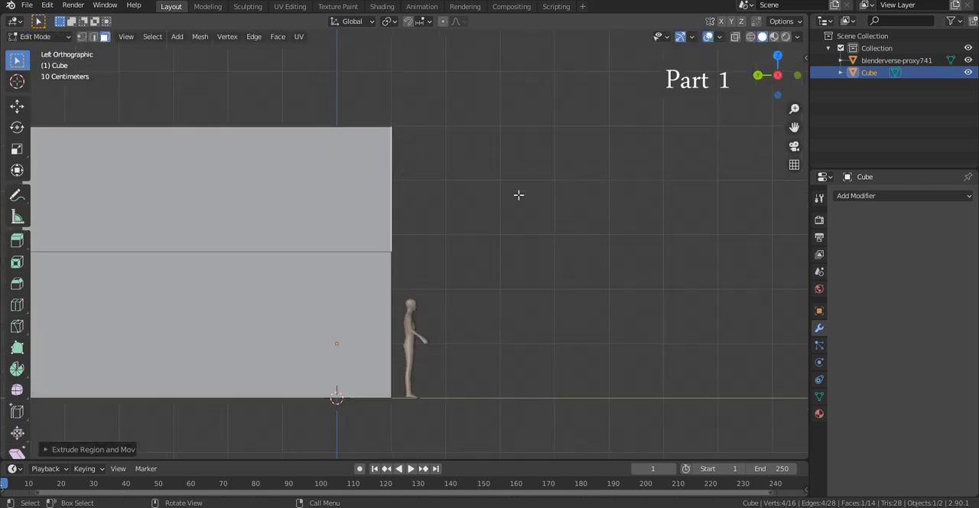
key("e")
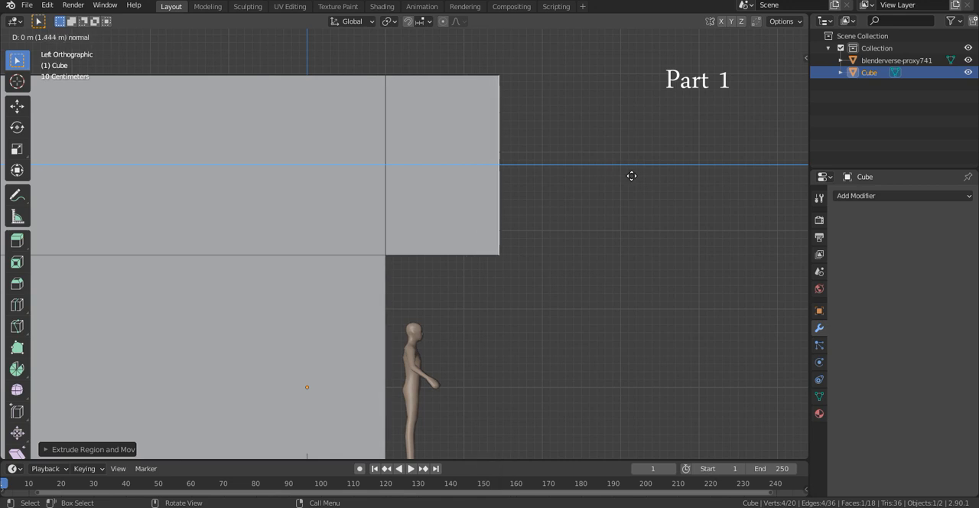
left_click(627, 175)
middle_click_drag(628, 175, 611, 252)
key("Tab")
key("Tab")
- Select both top faces of the block and extrude them upward about 1.8 m in front view
left_click(352, 138)
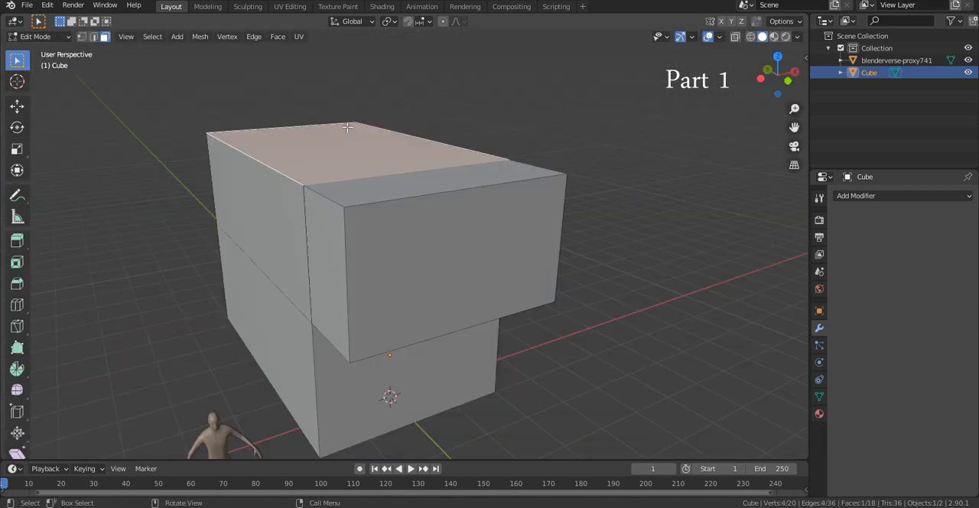
middle_click_drag(417, 179, 505, 264)
left_click(566, 321, "shift")
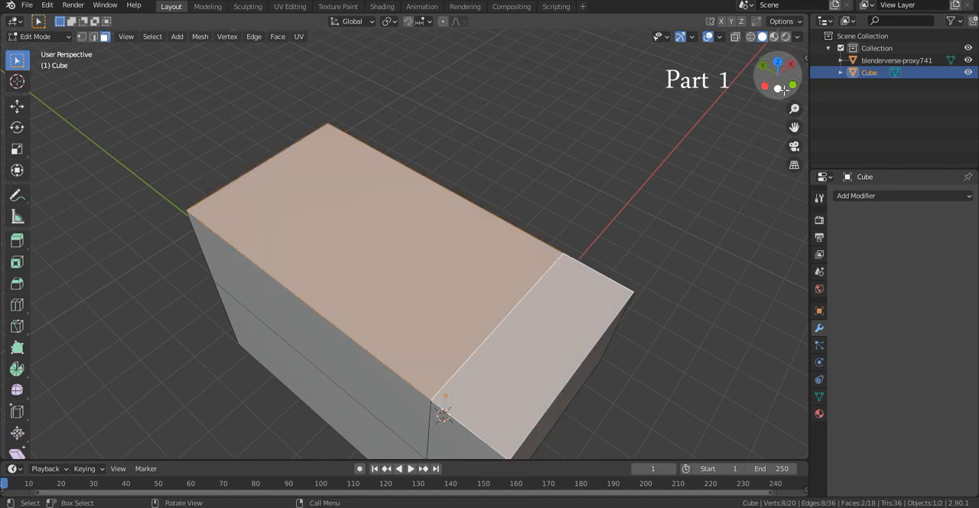
left_click(794, 85)
middle_click_drag(426, 158, 523, 252, "shift")
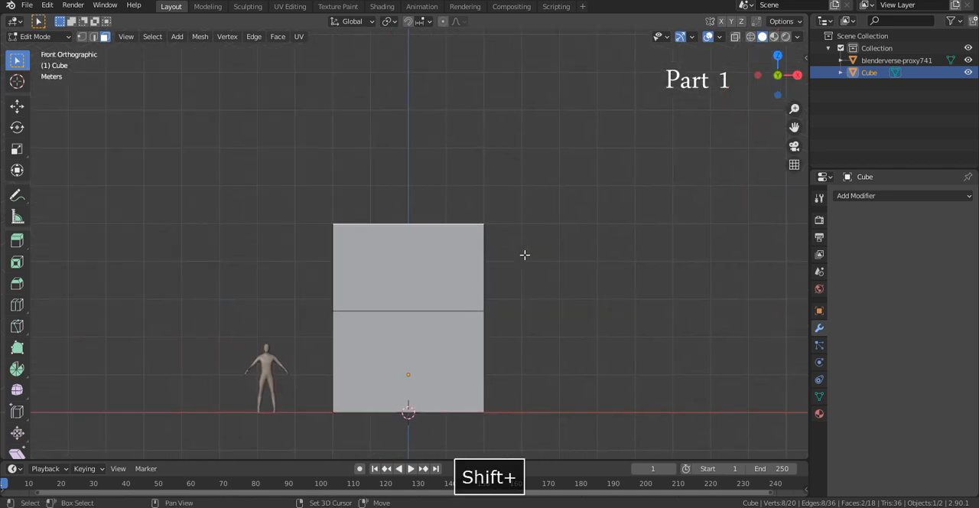
scroll(525, 254, "up", 1)
key("e")
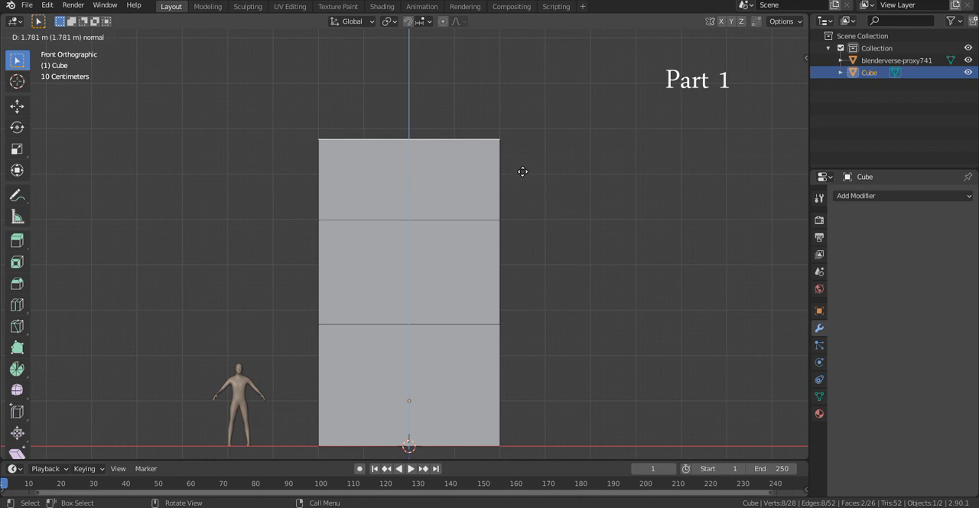
left_click(527, 166)
- Switch to edge selection and select the four lengthwise edges along both long sides of the top
middle_click_drag(527, 165, 437, 143)
key("2")
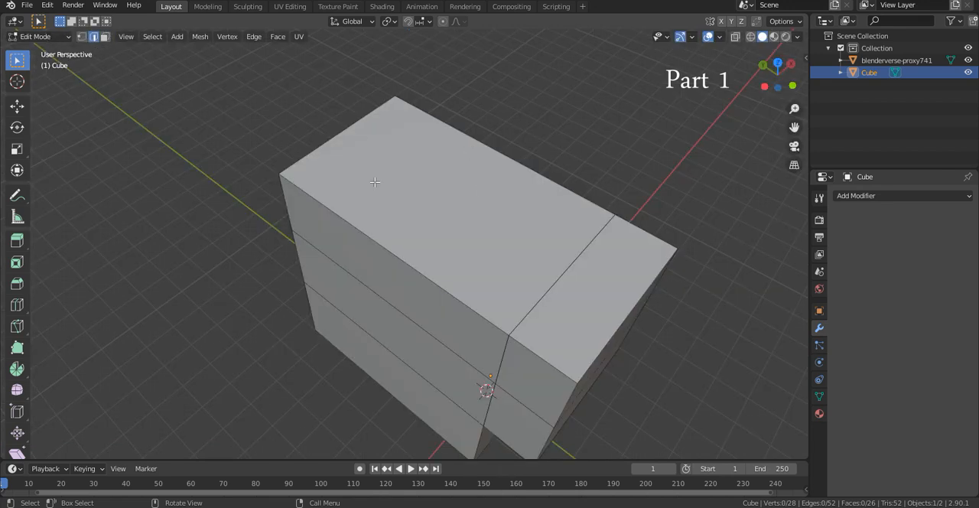
middle_click_drag(409, 280, 452, 250)
left_click(452, 251)
left_click(612, 300, "shift")
middle_click_drag(674, 272, 636, 298)
left_click(641, 274, "shift")
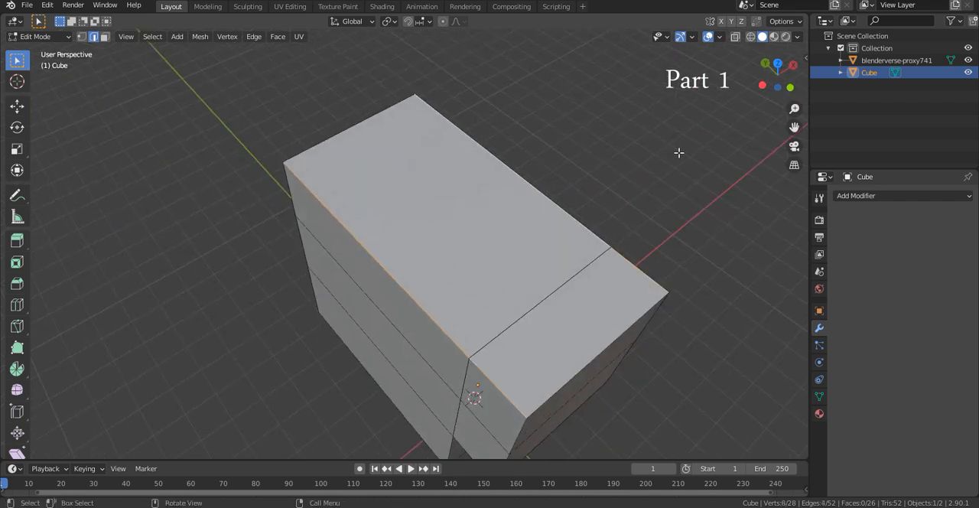
- Scale the selected top edges to 0 along the X axis to form a gable roof ridge
middle_click_drag(678, 153, 632, 122)
key("s")
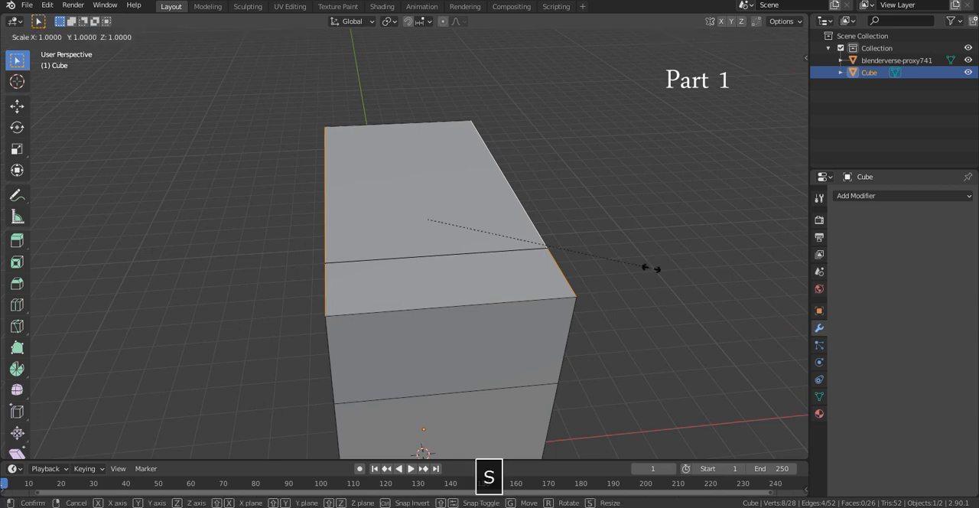
right_click(501, 220)
middle_click_drag(612, 226, 680, 201)
key("s")
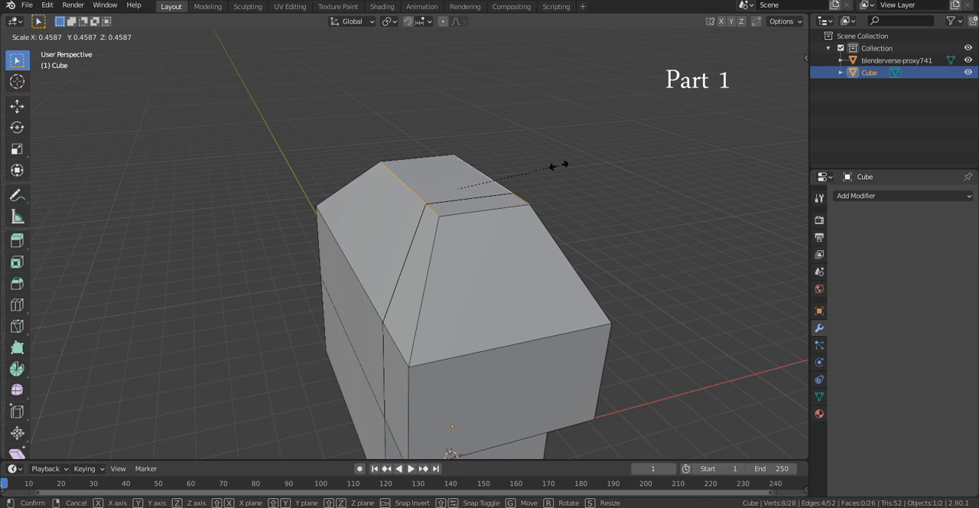
key("x")
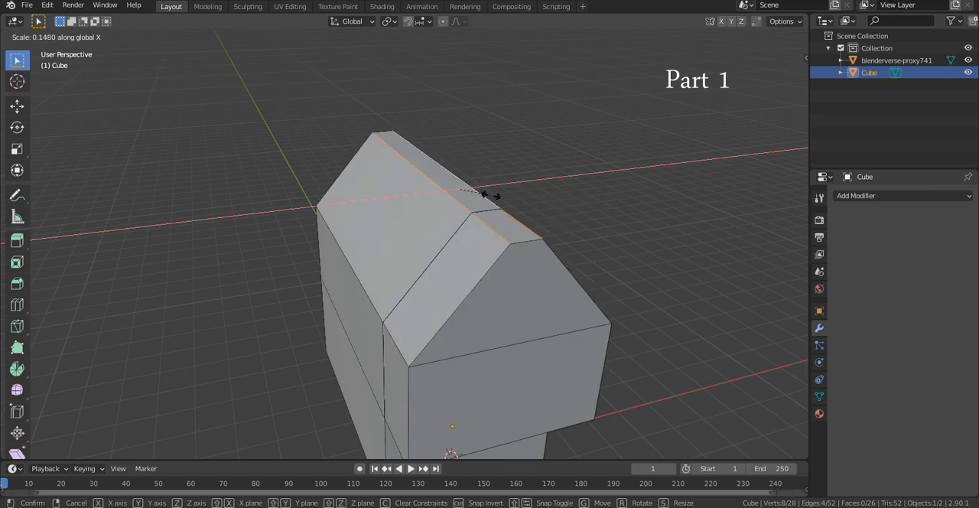
key("0")
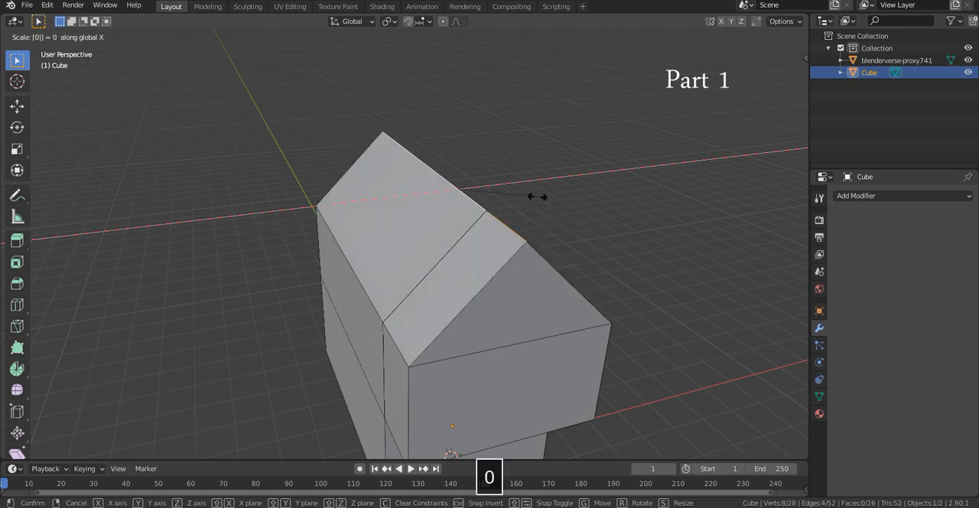
key("Return")
- Try pulling apart the two overlapping vertices at the front end of the roof ridge, moving one to each side
middle_click_drag(524, 201, 627, 120)
key("ctrl+z")
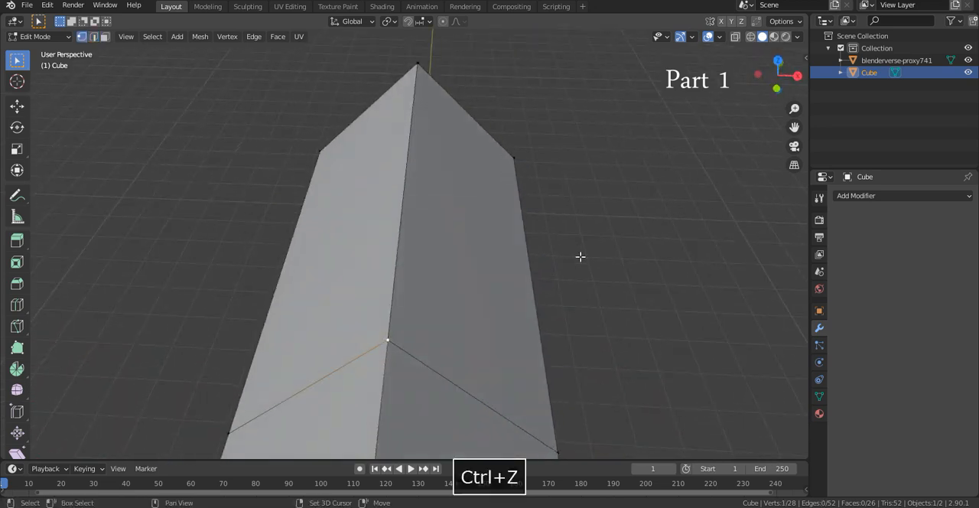
middle_click_drag(579, 255, 610, 56, "shift")
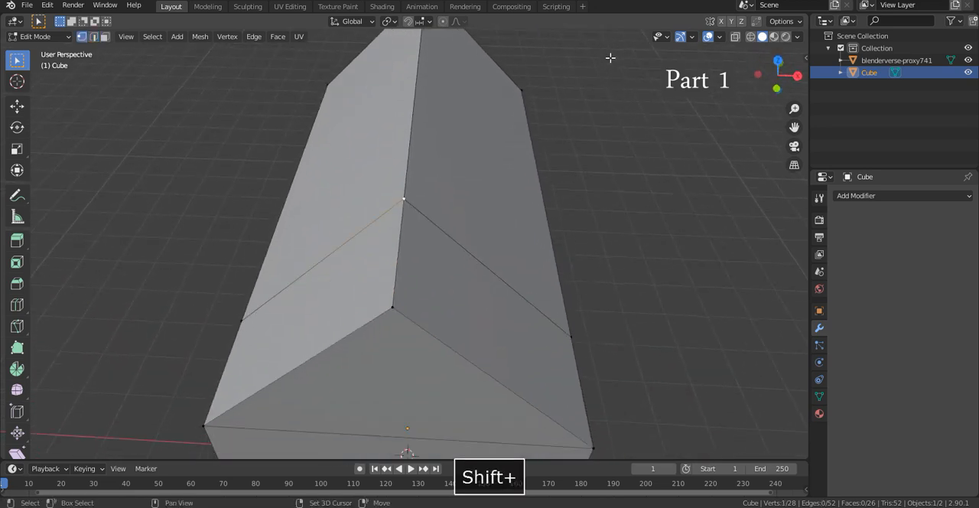
middle_click_drag(572, 184, 602, 118, "shift")
scroll(602, 118, "up", 1)
left_click(466, 198)
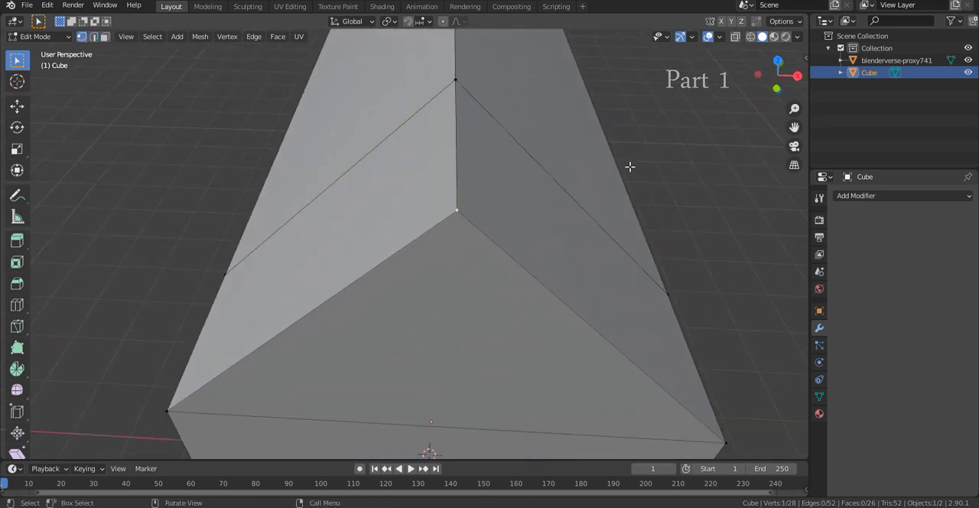
key("g")
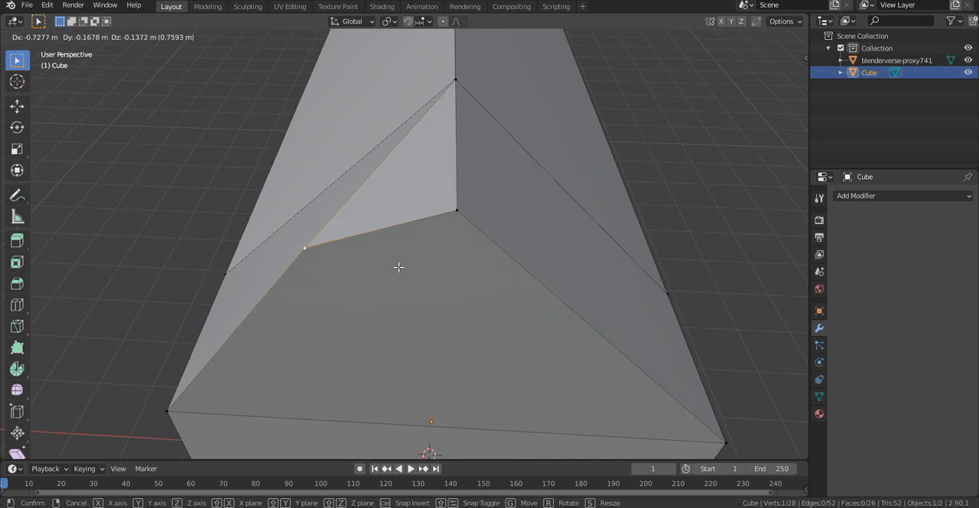
left_click(398, 267)
key("g")
left_click(679, 175)
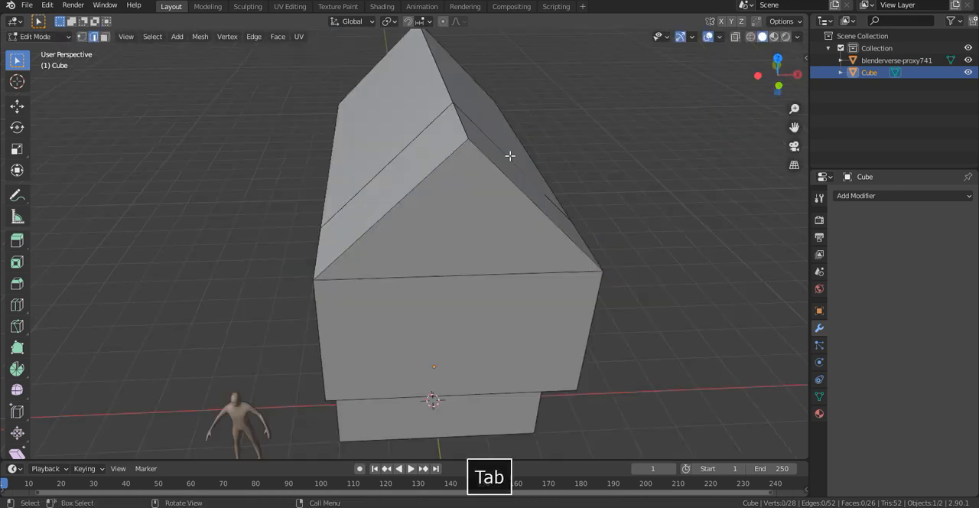
middle_click_drag(510, 155, 528, 147)
- Select the whole mesh, merge its overlapping vertices by distance, and return to Object Mode
key("a")
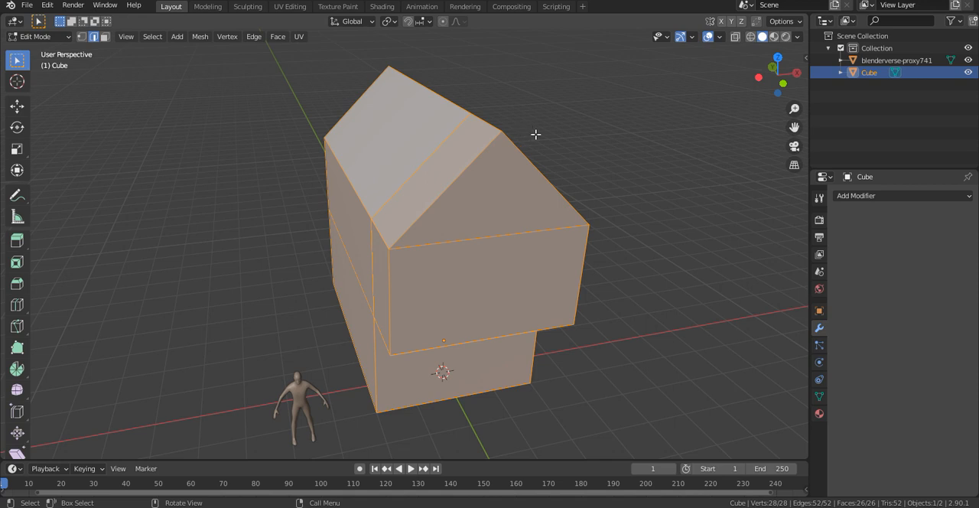
key("m")
left_click(499, 179)
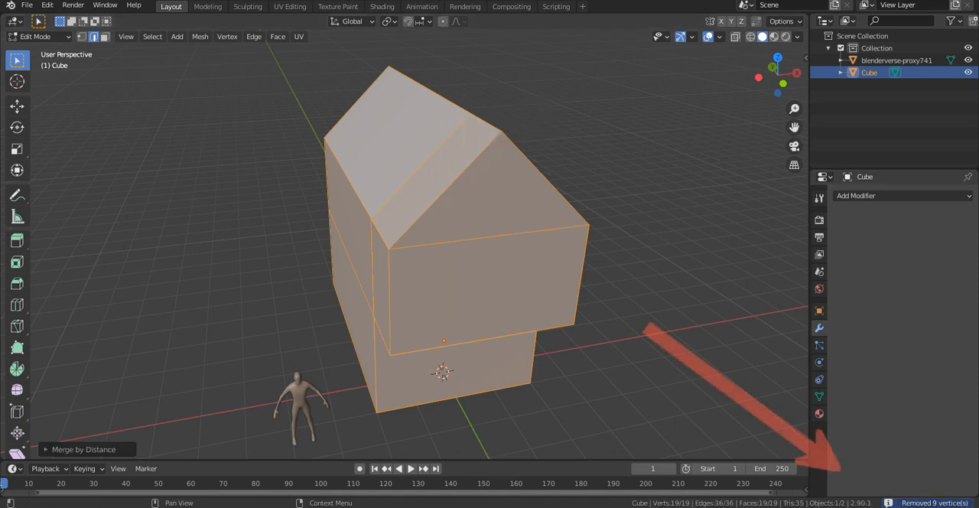
middle_click_drag(490, 321, 647, 160)
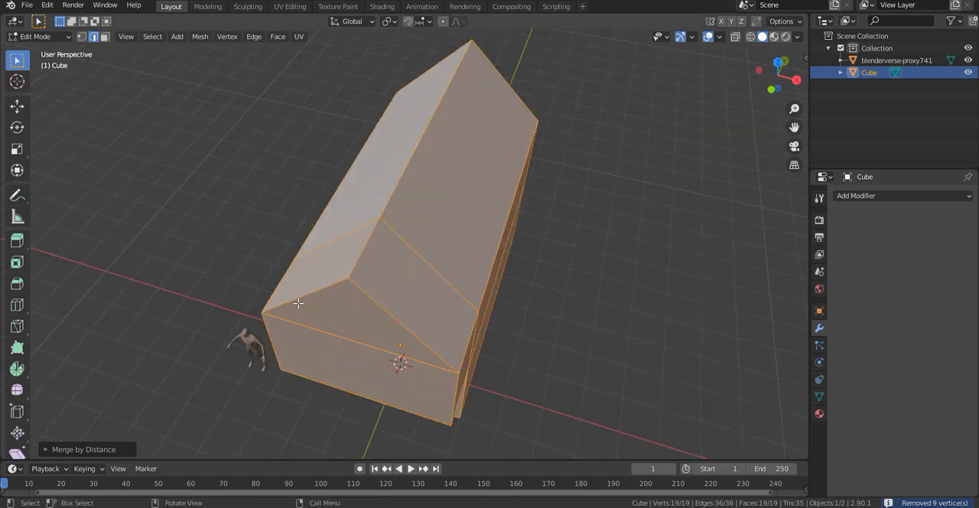
key("Tab")
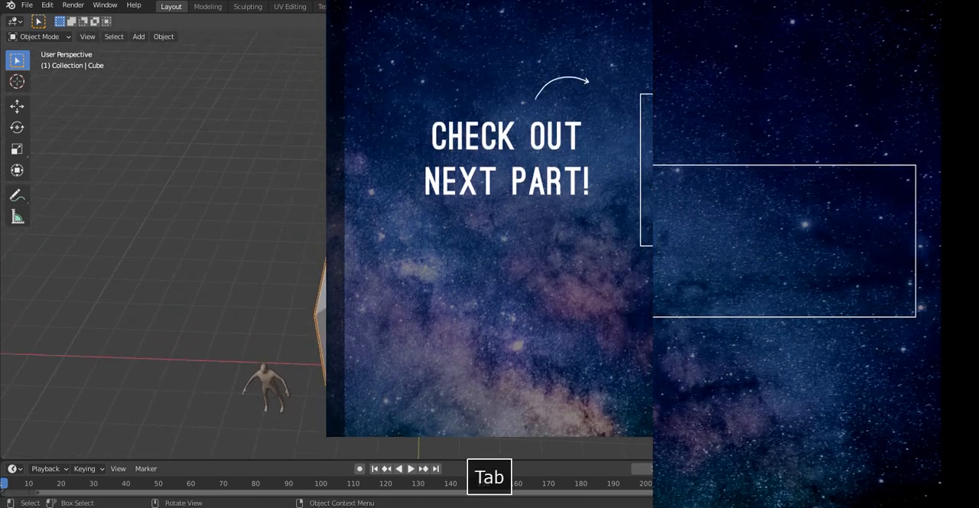